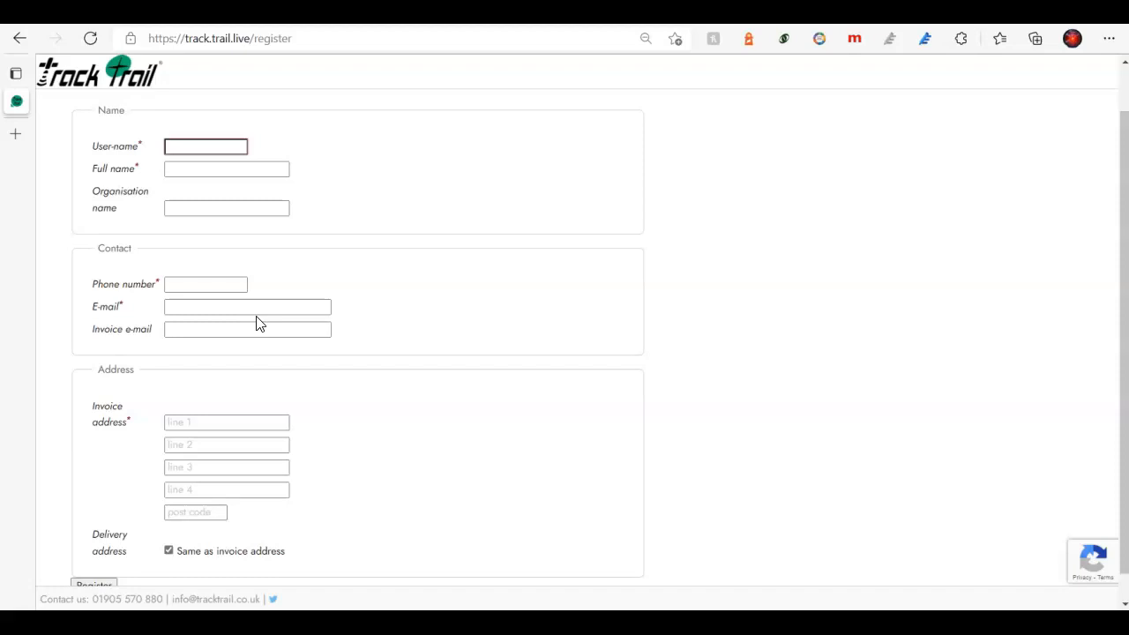
# Return to the sign-in page, sign in with the saved account credentials, and open the orders page
pyautogui.click(19, 38)
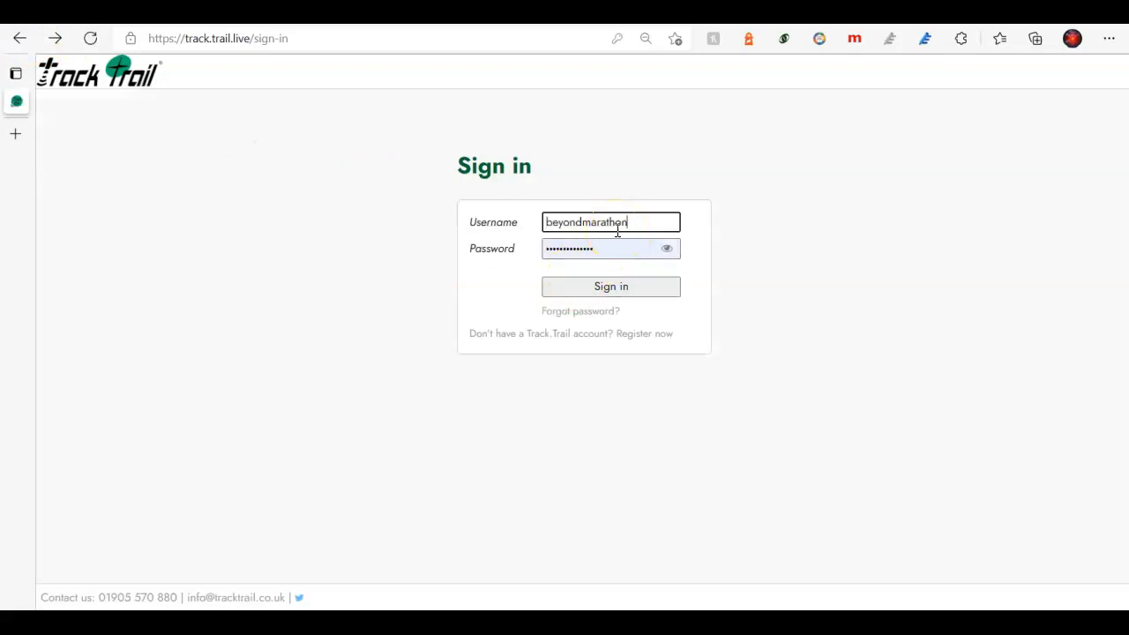
pyautogui.click(617, 284)
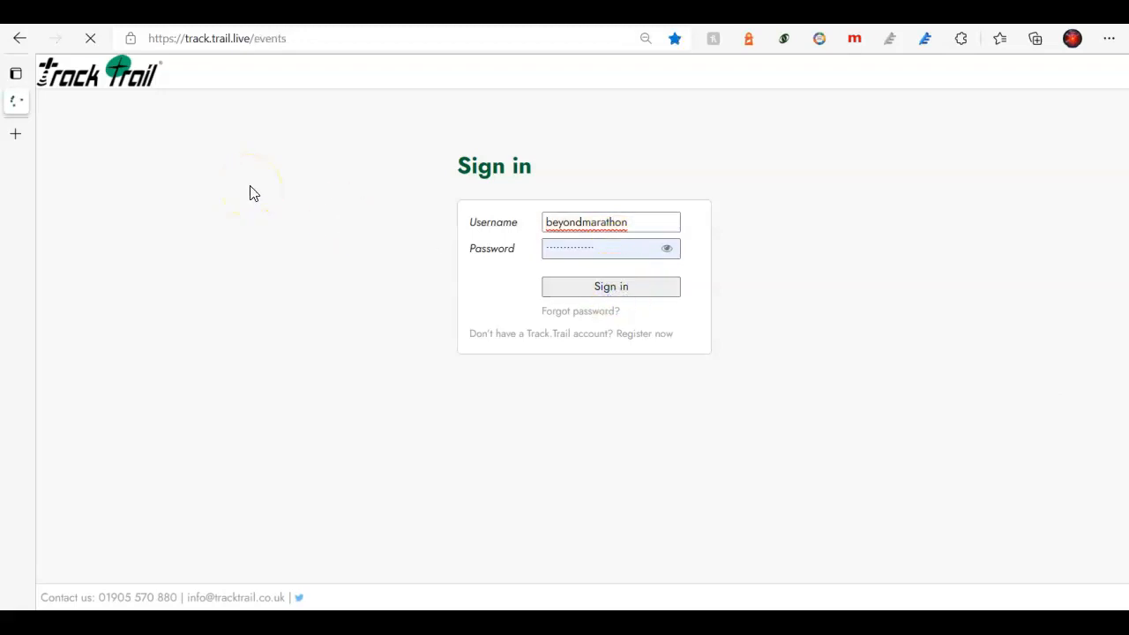
pyautogui.click(190, 87)
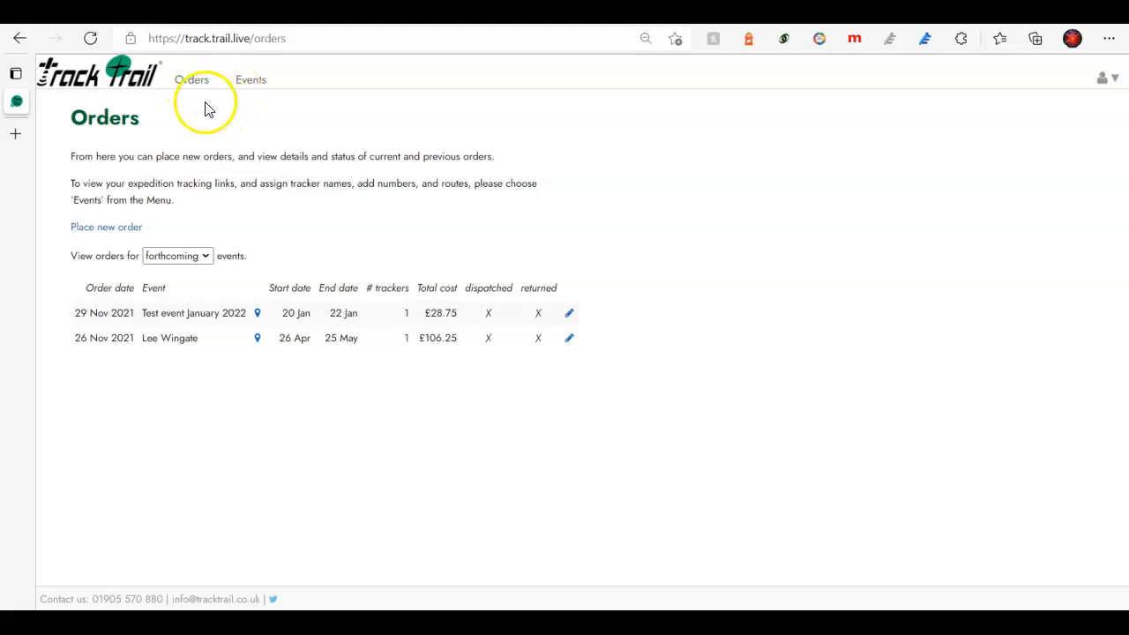
# Start a new tracker order and name the event "december 2021 test"
pyautogui.click(123, 231)
pyautogui.click(213, 198)
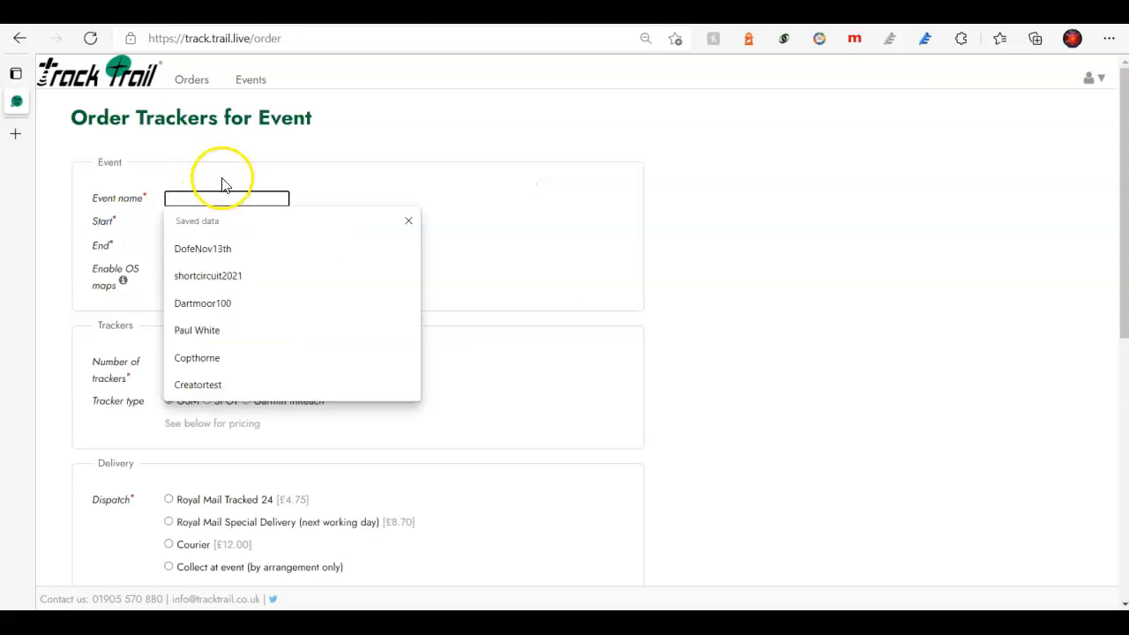
pyautogui.write('decem')
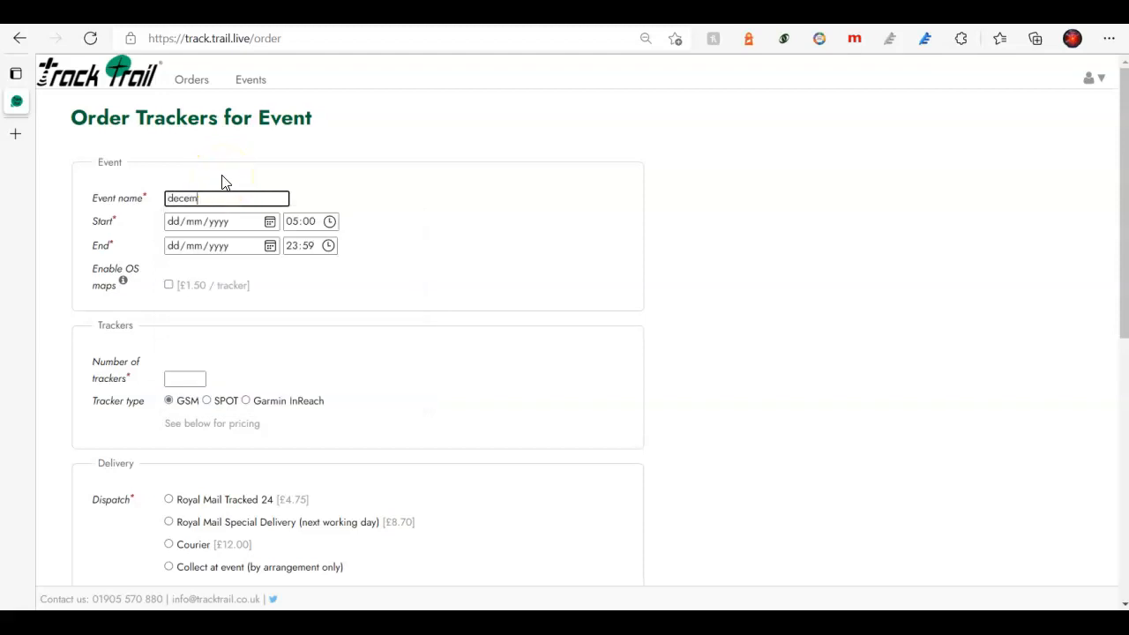
pyautogui.write('ber 2021 test')
# Set the event's start to 20/12/2021 at 07:00
pyautogui.click(270, 222)
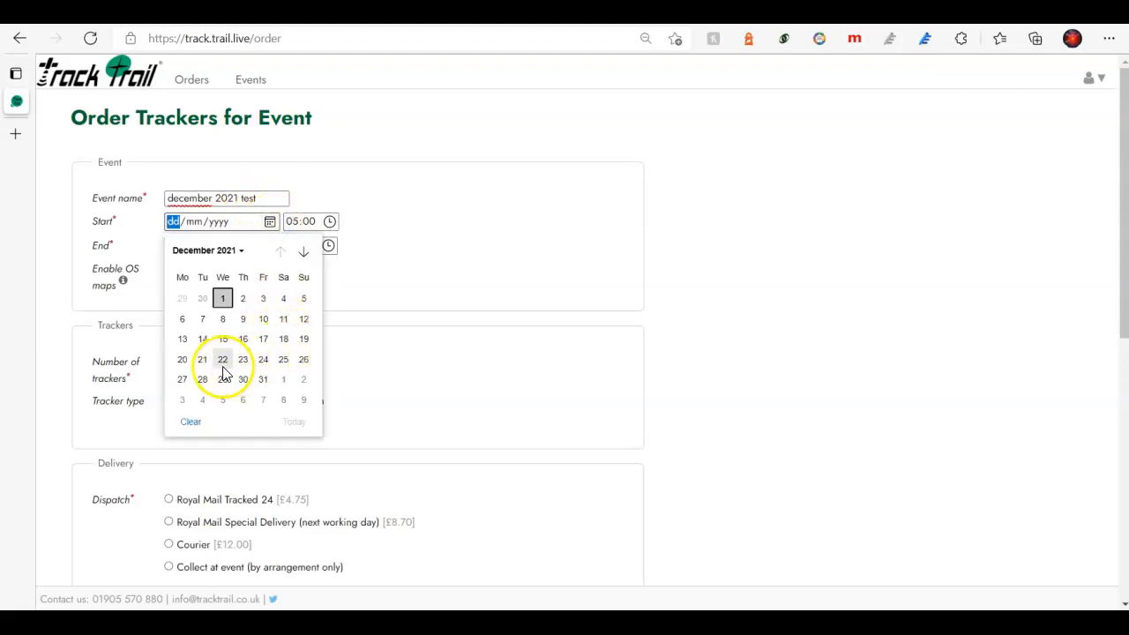
pyautogui.click(183, 359)
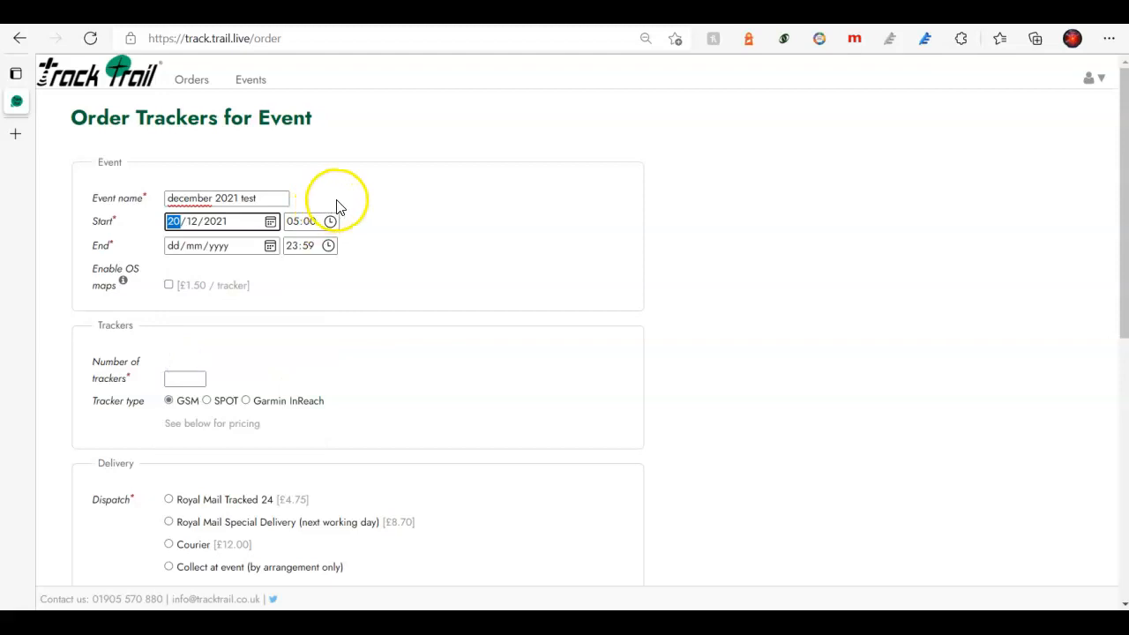
pyautogui.click(329, 221)
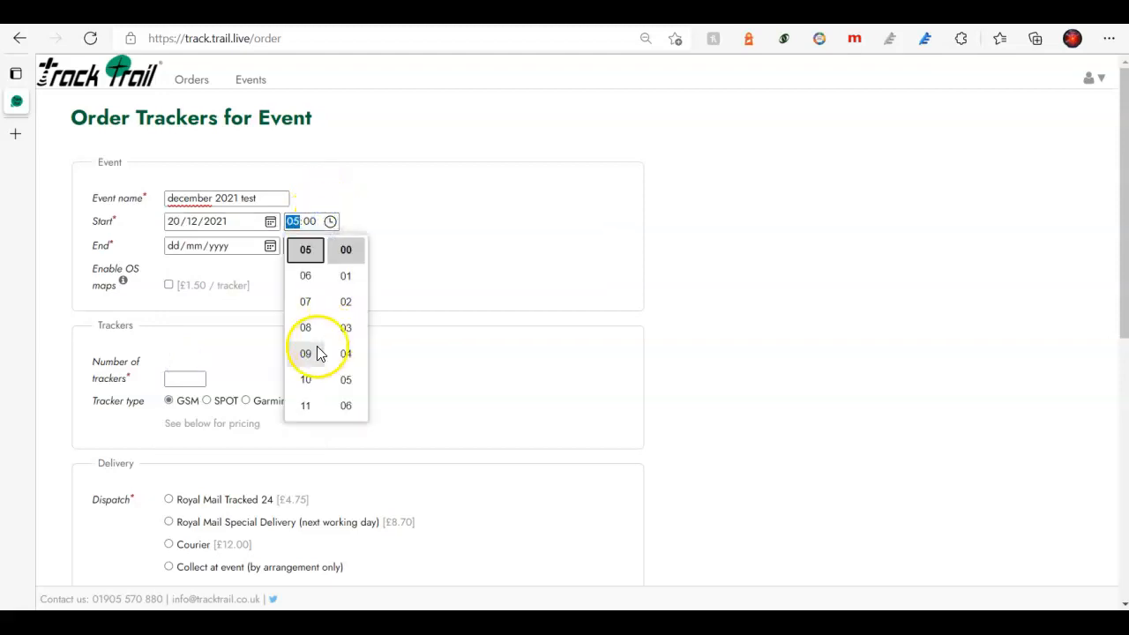
pyautogui.click(305, 302)
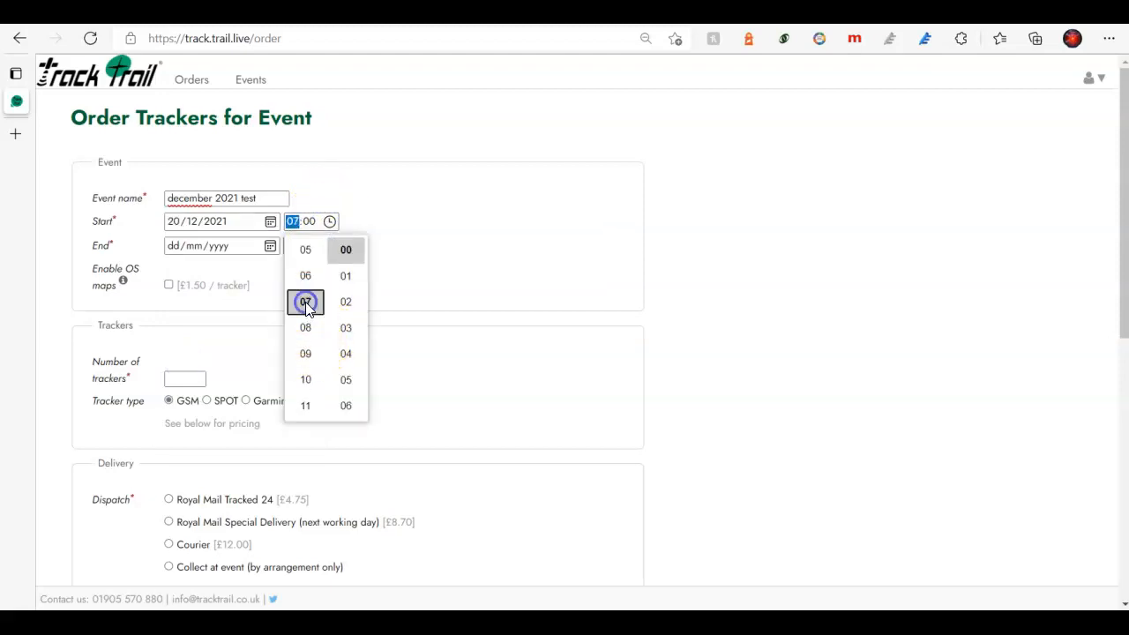
pyautogui.click(398, 272)
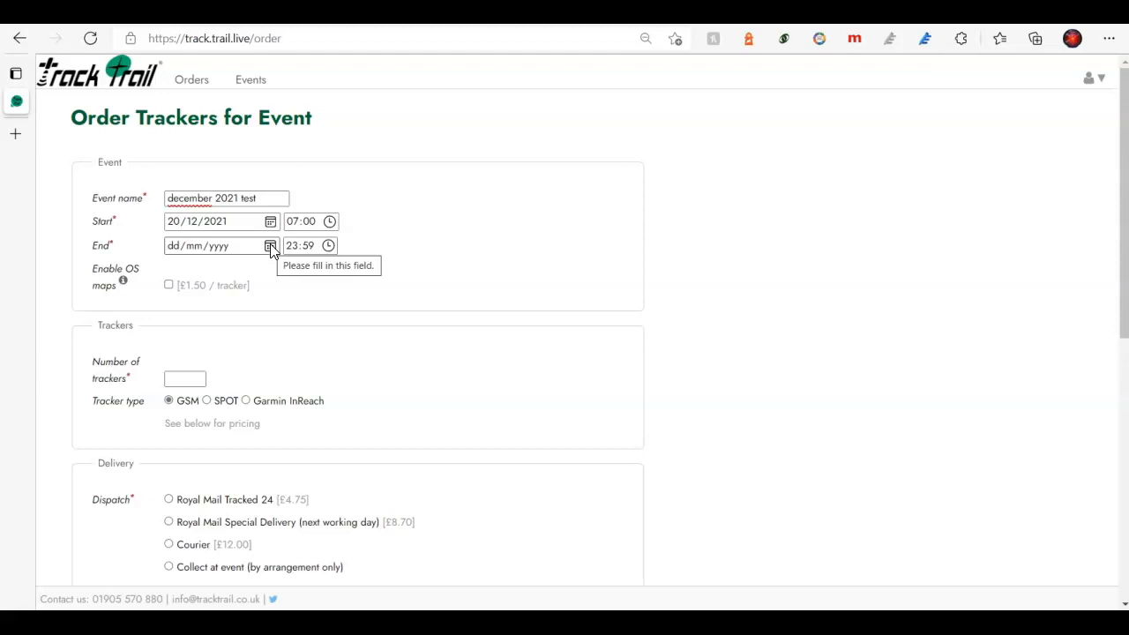
# Set the event's end to 22/12/2021 at 20:59
pyautogui.click(271, 247)
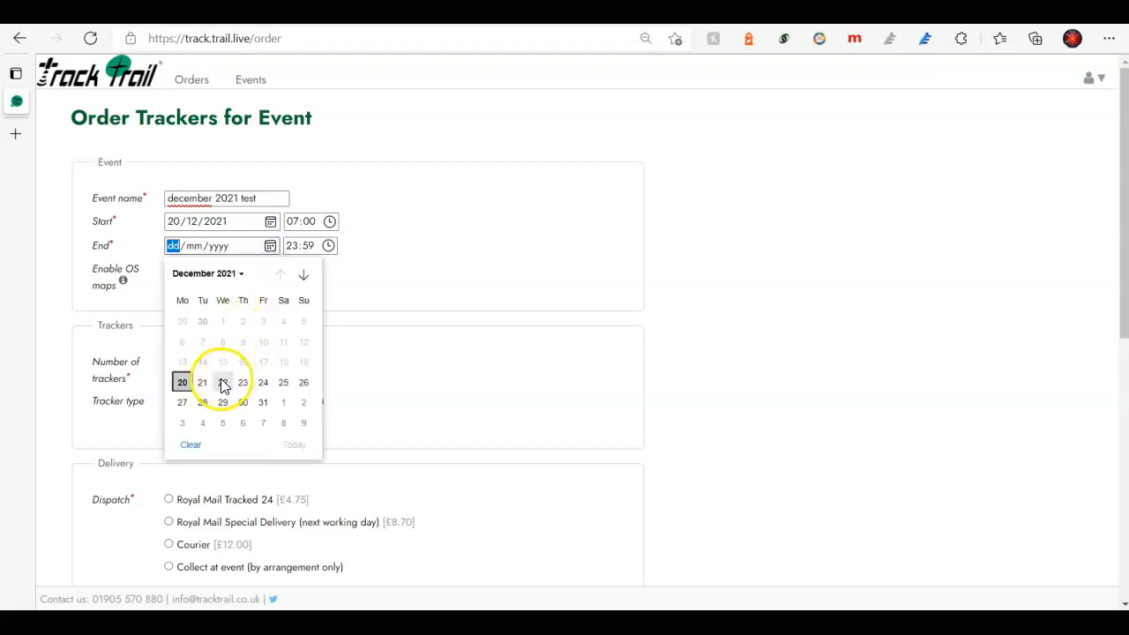
pyautogui.click(222, 383)
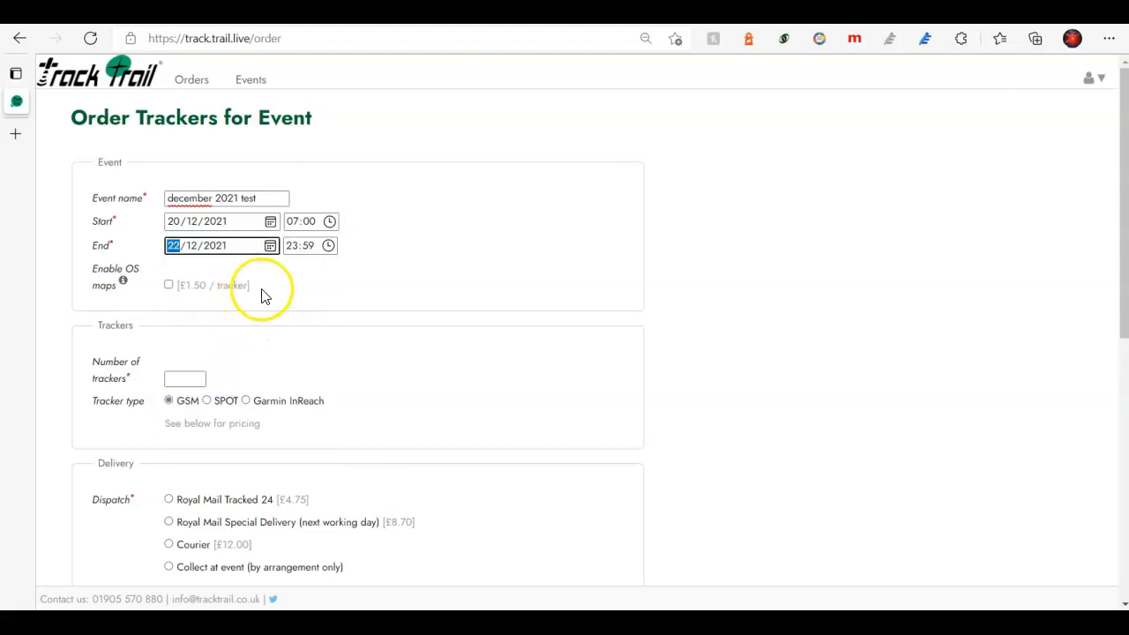
pyautogui.click(329, 246)
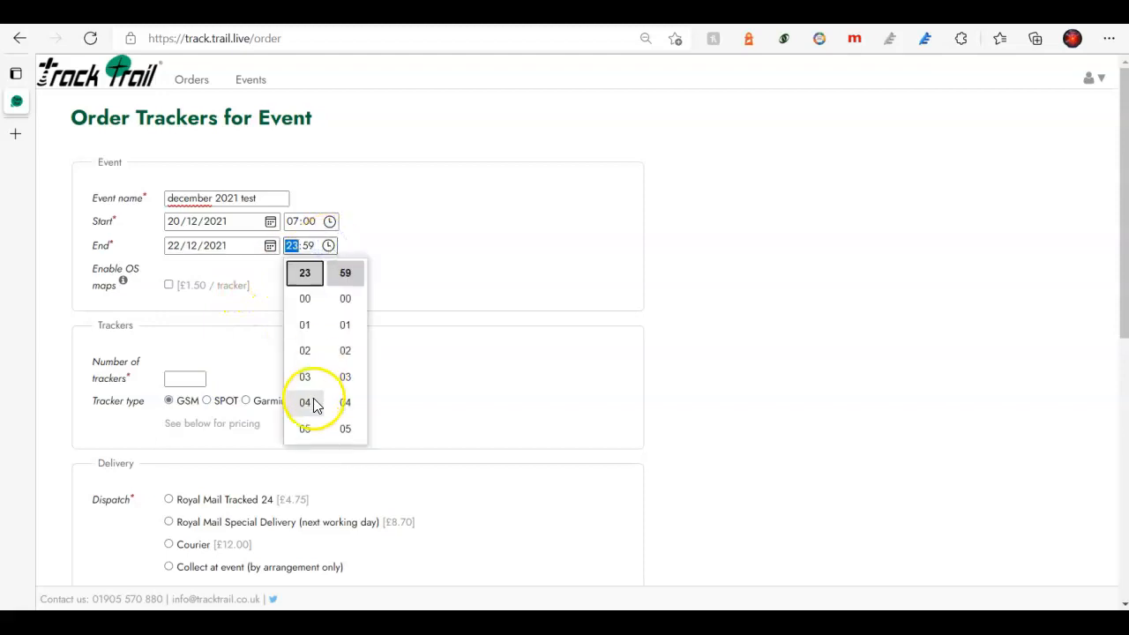
pyautogui.scroll(-3, 313, 405)
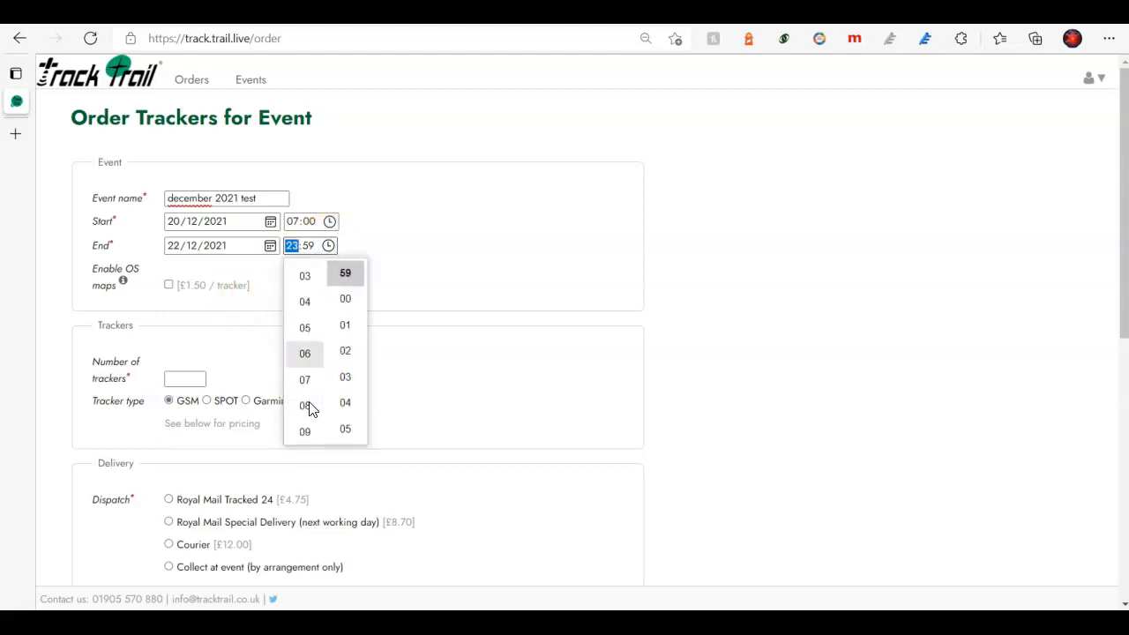
pyautogui.scroll(-10, 309, 408)
pyautogui.click(304, 361)
pyautogui.click(394, 305)
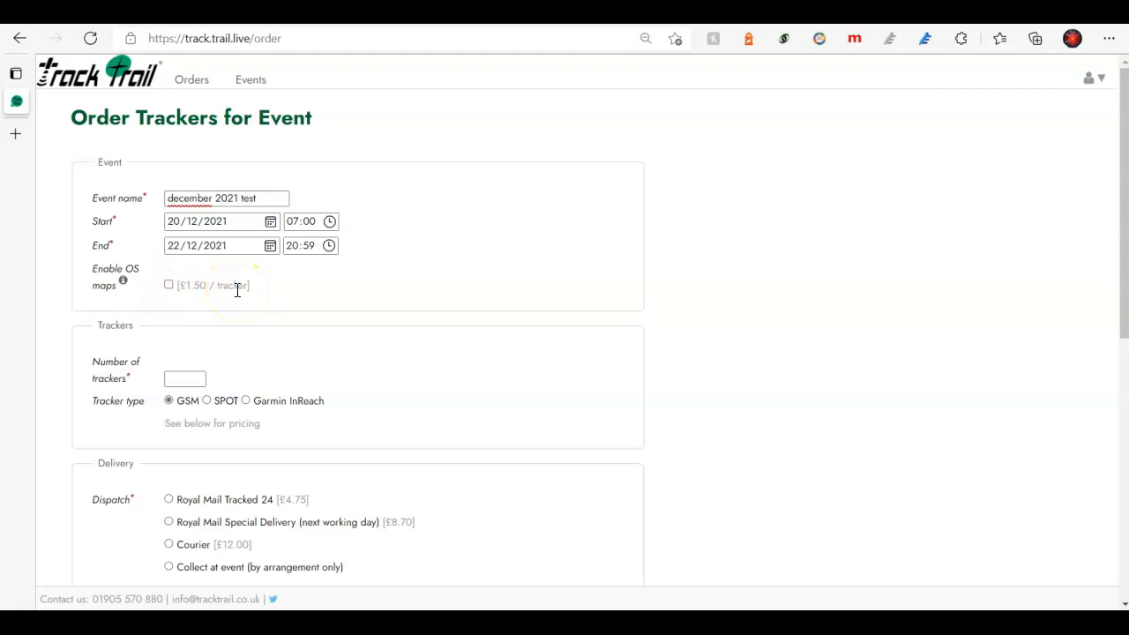
# Set the number of trackers to 2, with Royal Mail Tracked 24 dispatch and a pre-paid return shipping label
pyautogui.click(184, 379)
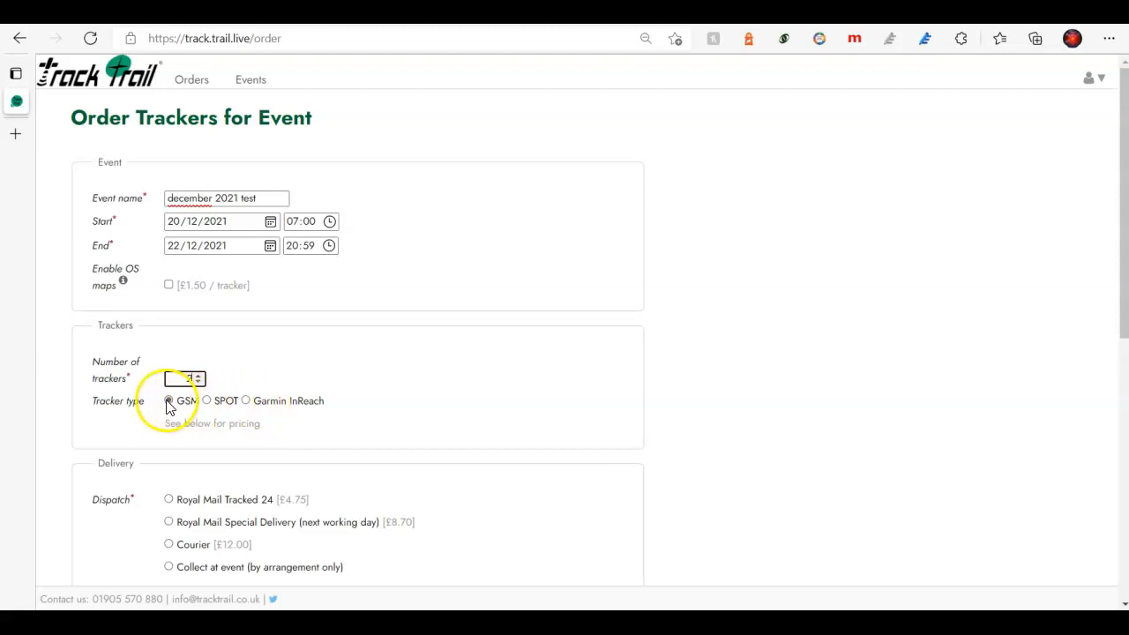
pyautogui.scroll(-2, 179, 416)
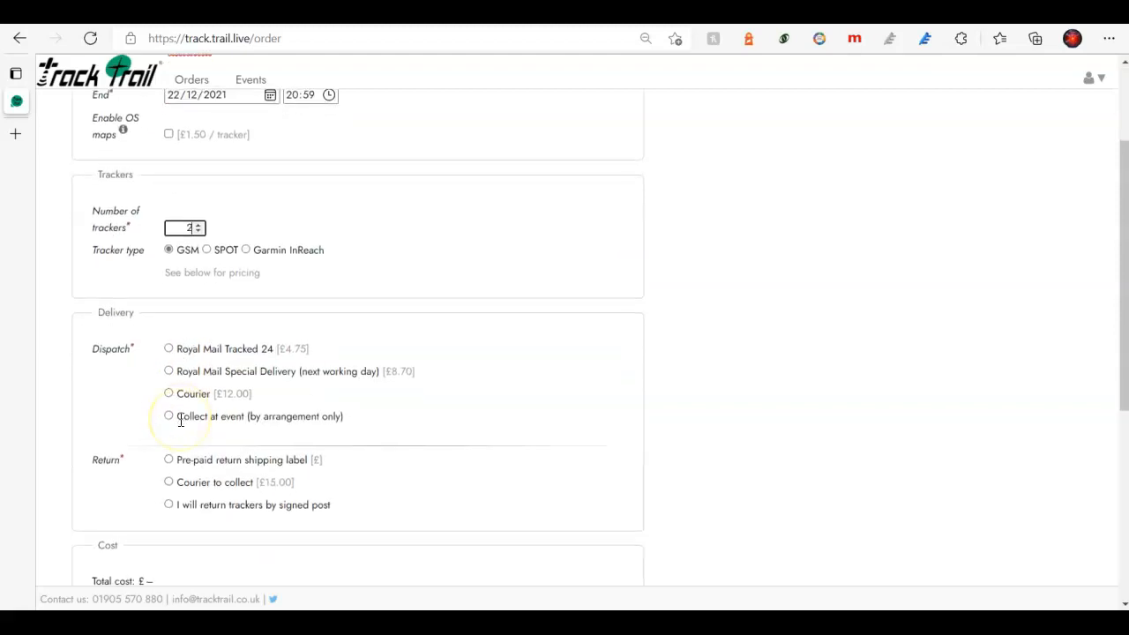
pyautogui.click(170, 350)
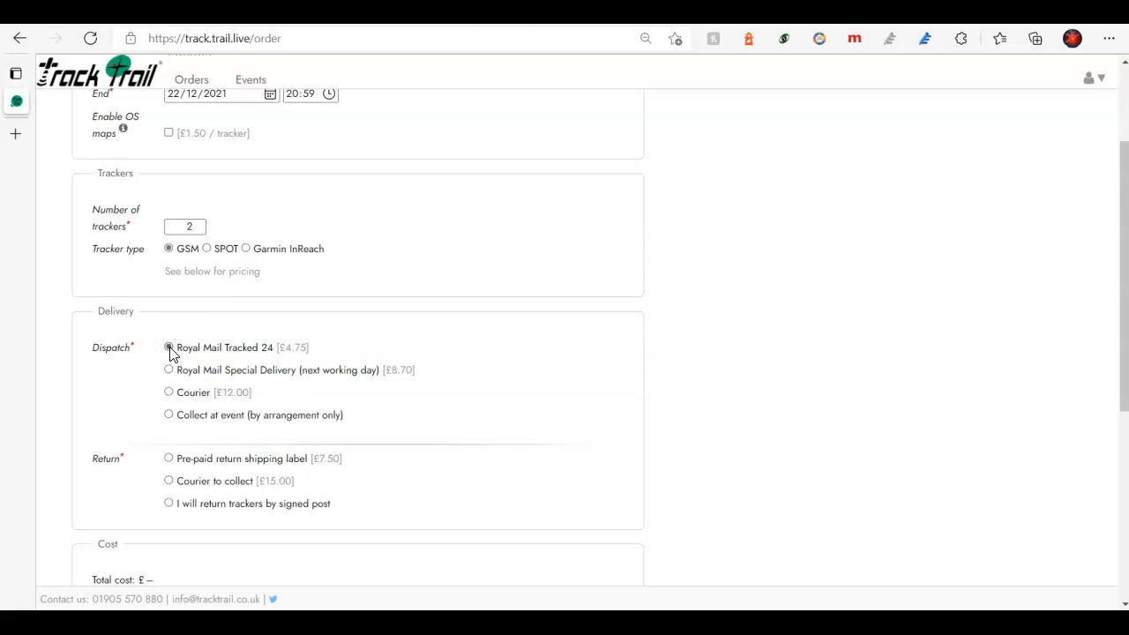
pyautogui.click(169, 462)
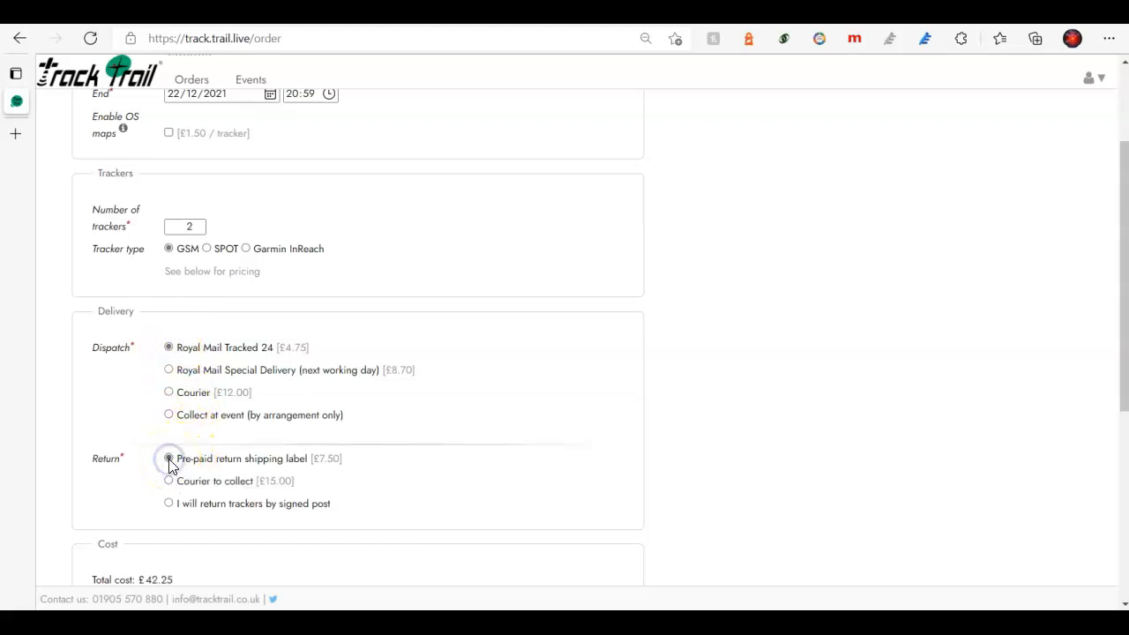
# Leave the purchase order number blank and place the tracker order
pyautogui.scroll(-2, 172, 467)
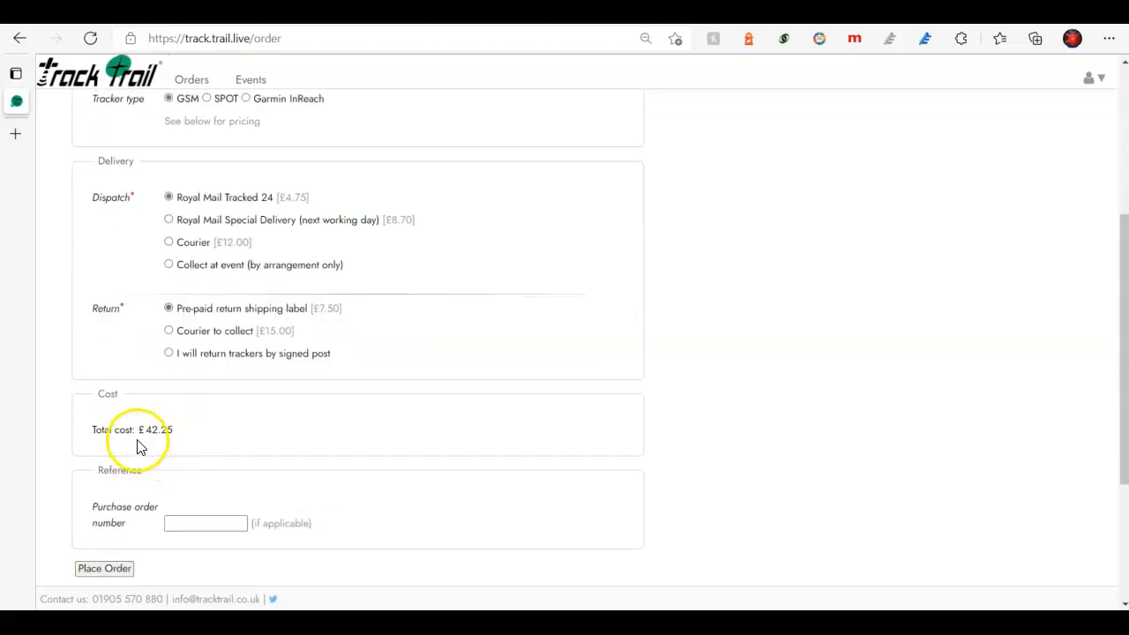
pyautogui.scroll(-1, 259, 468)
pyautogui.click(220, 421)
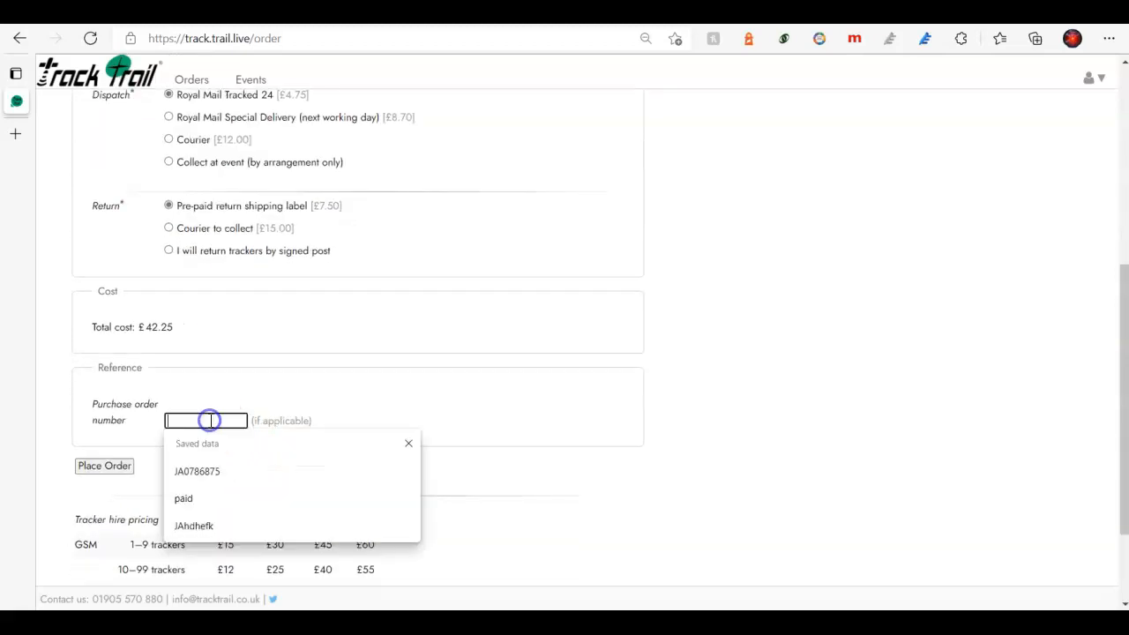
pyautogui.click(212, 366)
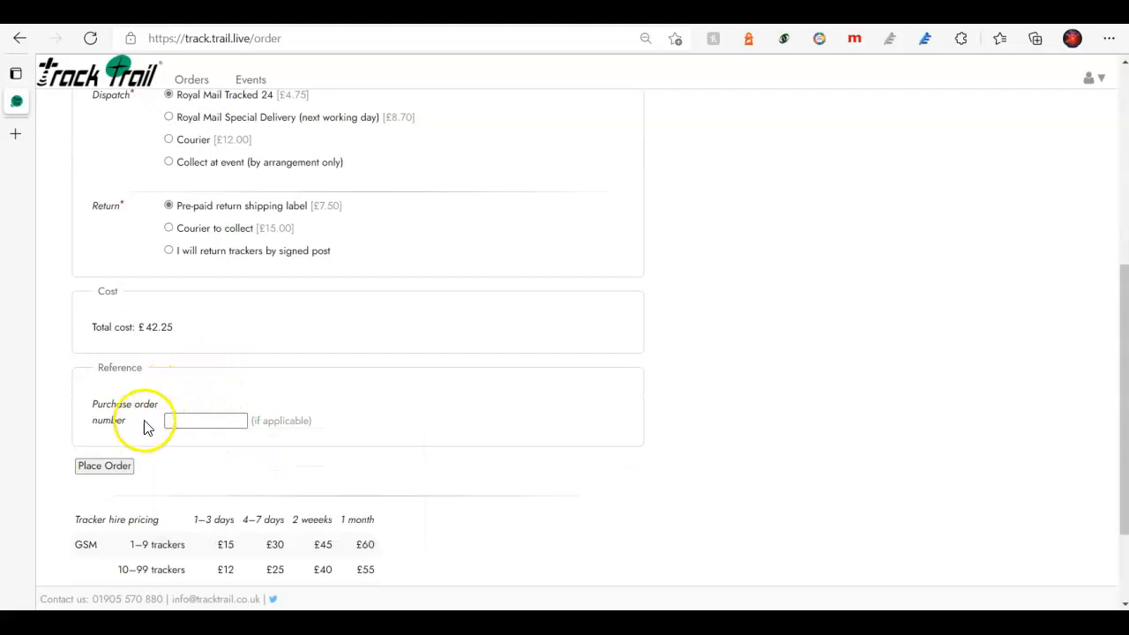
pyautogui.click(111, 468)
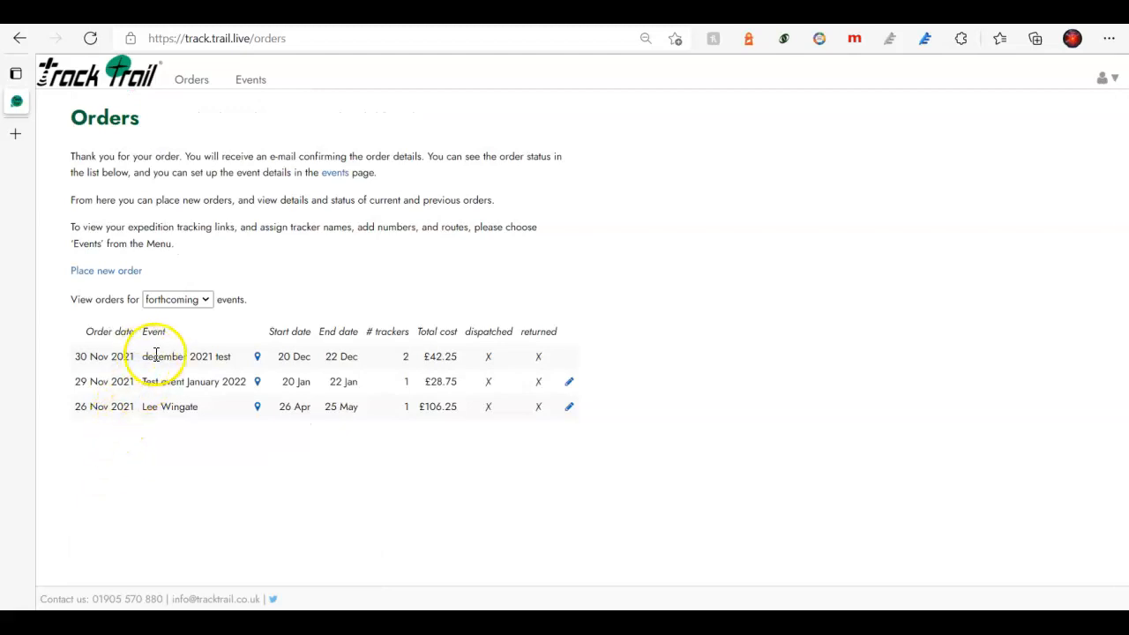
# View the event map of the december 2021 test order, and return to the orders list
pyautogui.click(258, 359)
pyautogui.click(391, 284)
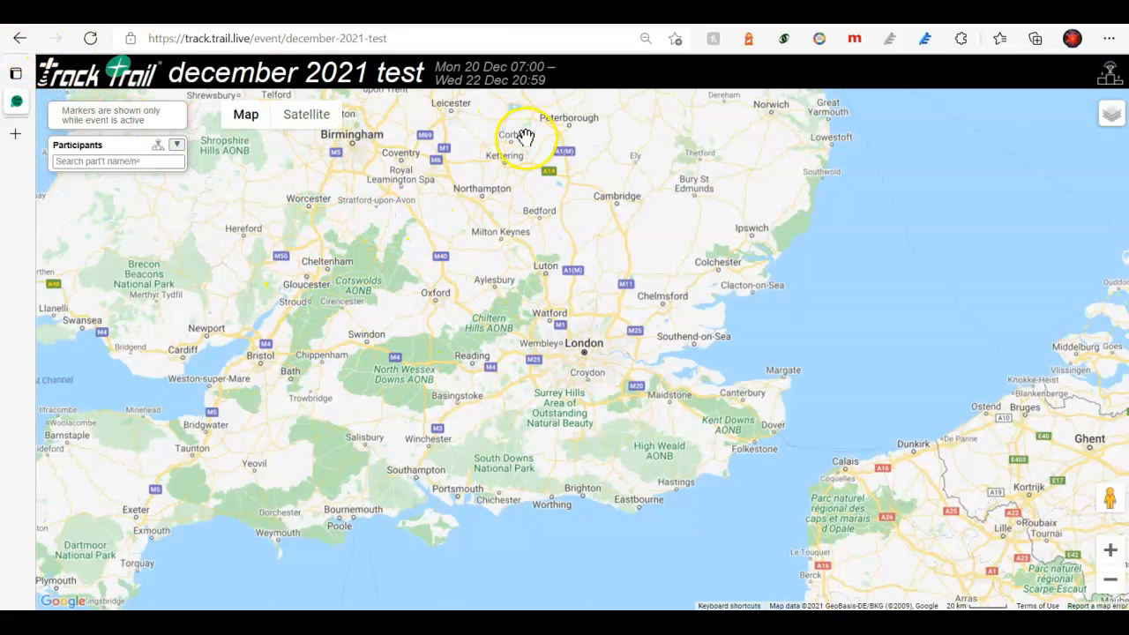
pyautogui.click(19, 38)
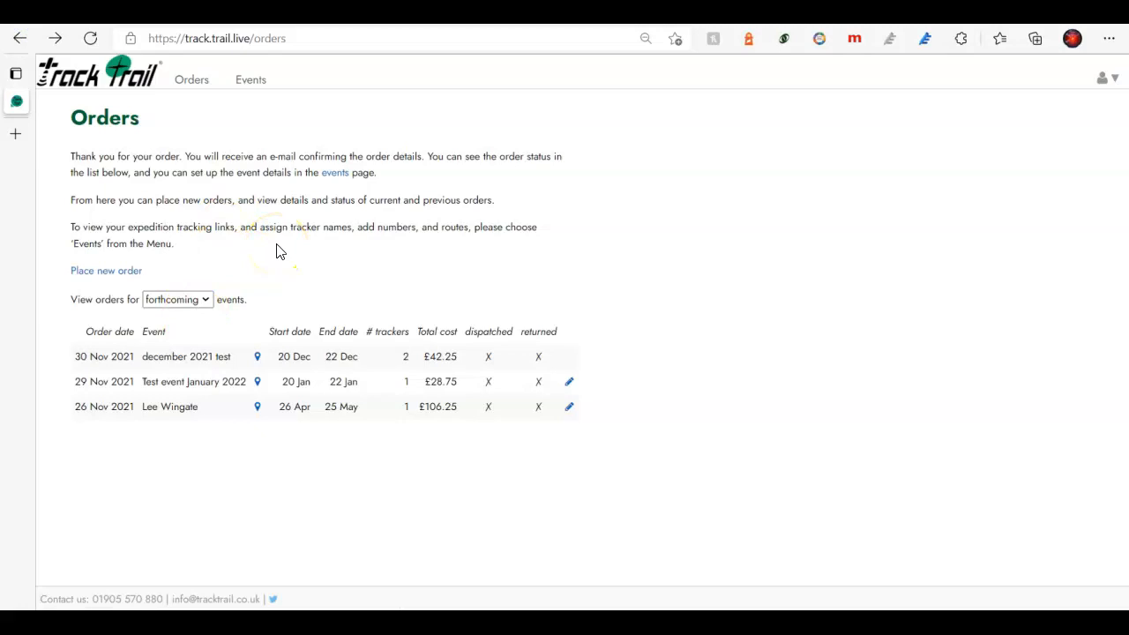
# Open the december 2021 test event for editing from the events list and review its password, checkpoint, map, race and emergency contact settings
pyautogui.click(251, 81)
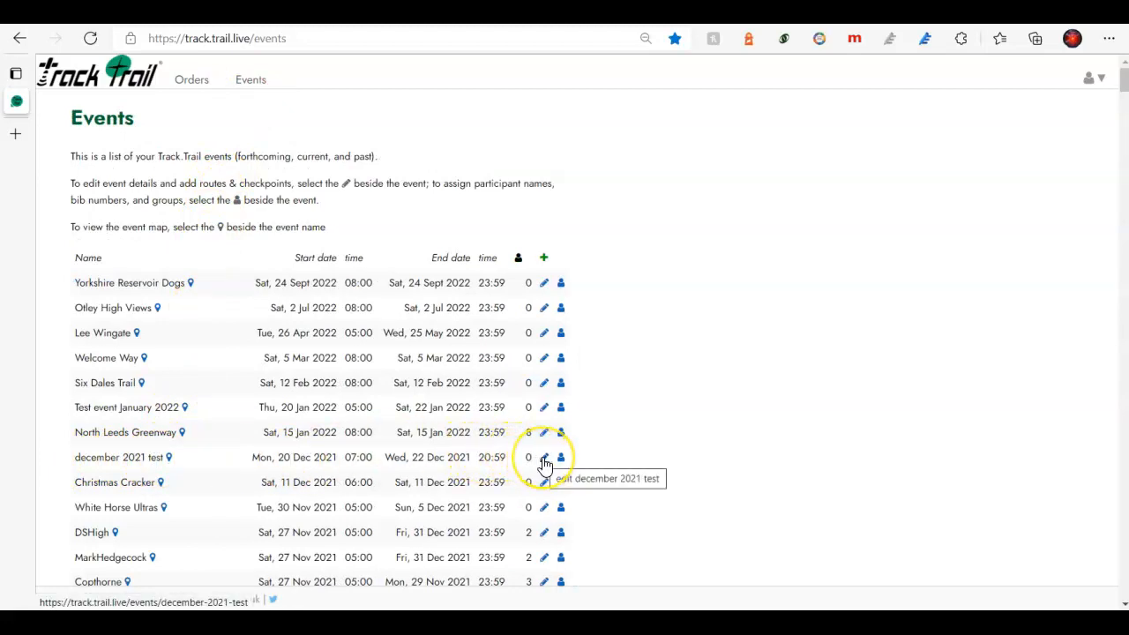
pyautogui.click(544, 458)
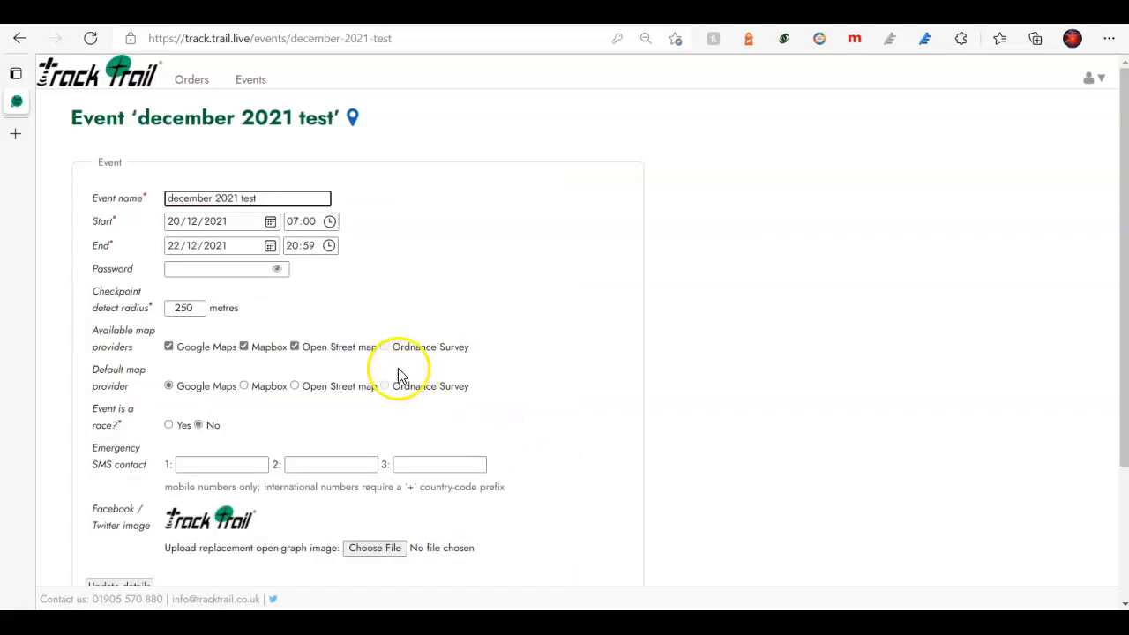
pyautogui.scroll(-1, 396, 328)
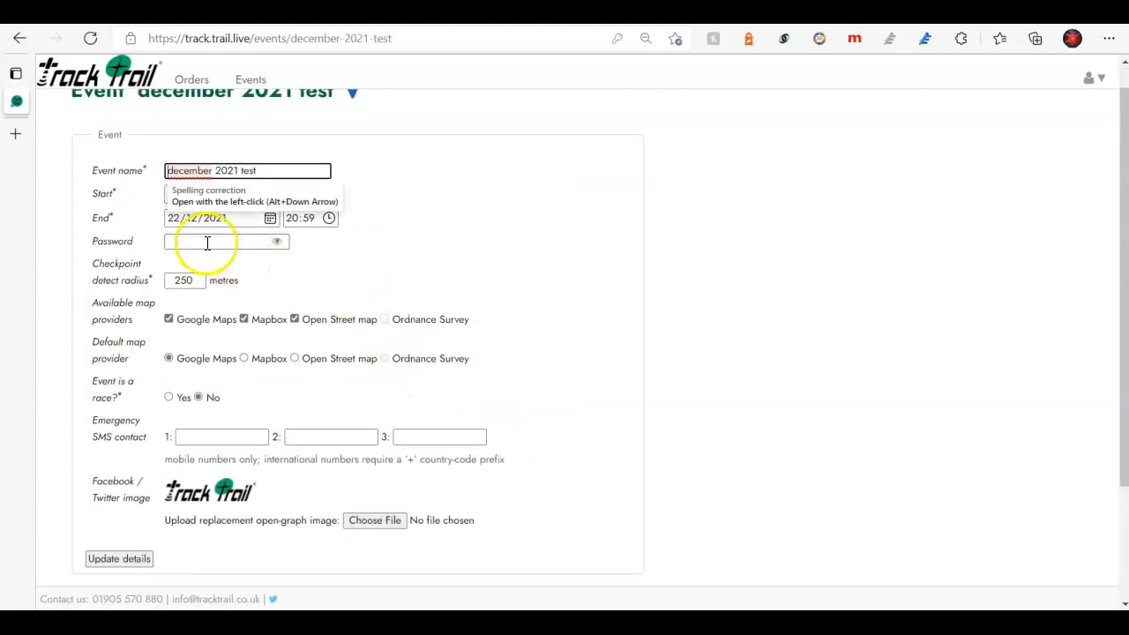
pyautogui.click(419, 273)
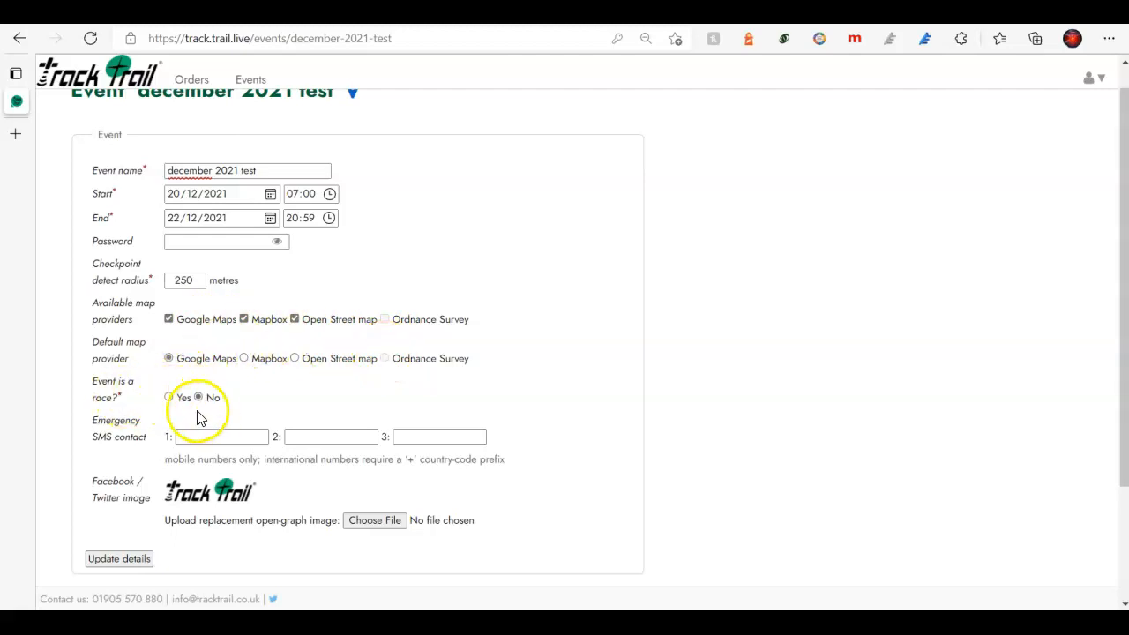
pyautogui.scroll(-1, 198, 420)
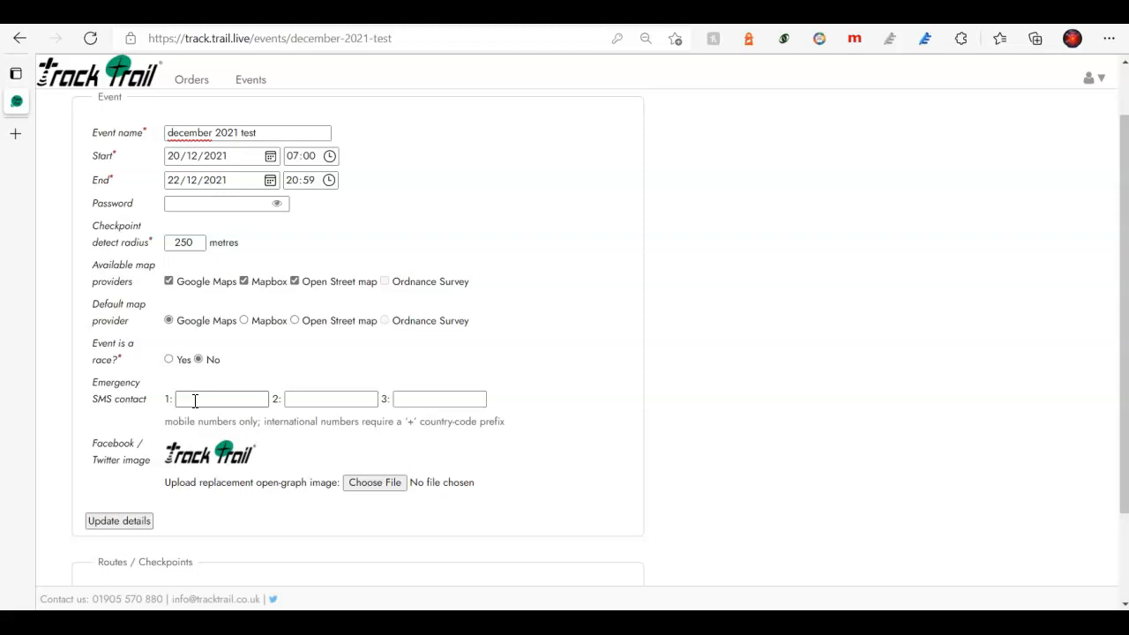
pyautogui.scroll(-1, 227, 414)
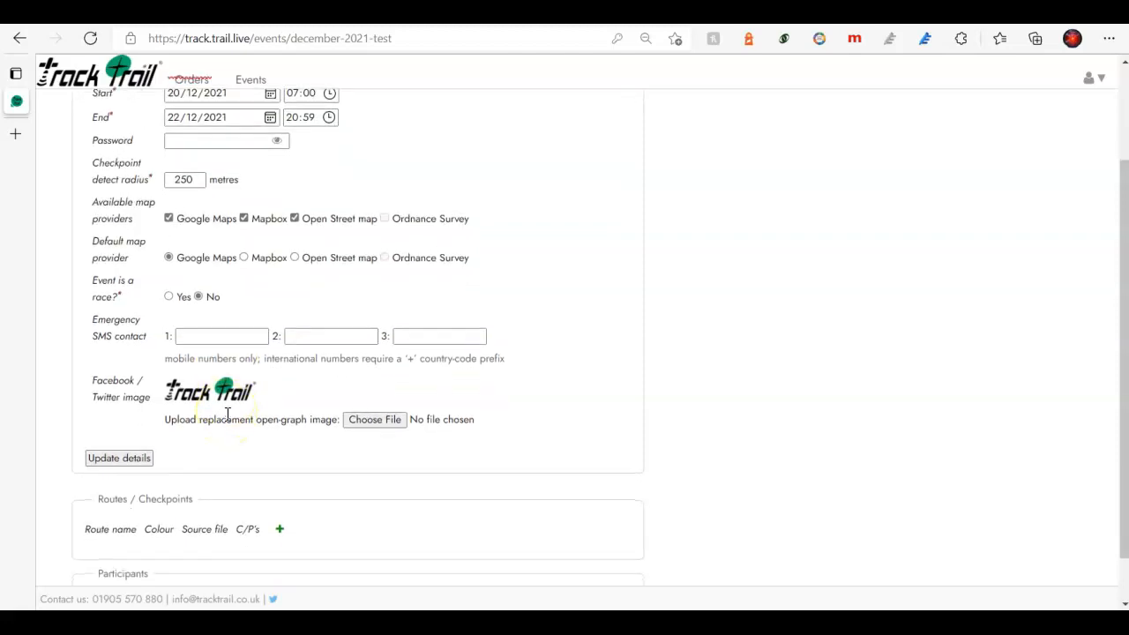
pyautogui.scroll(-1, 226, 413)
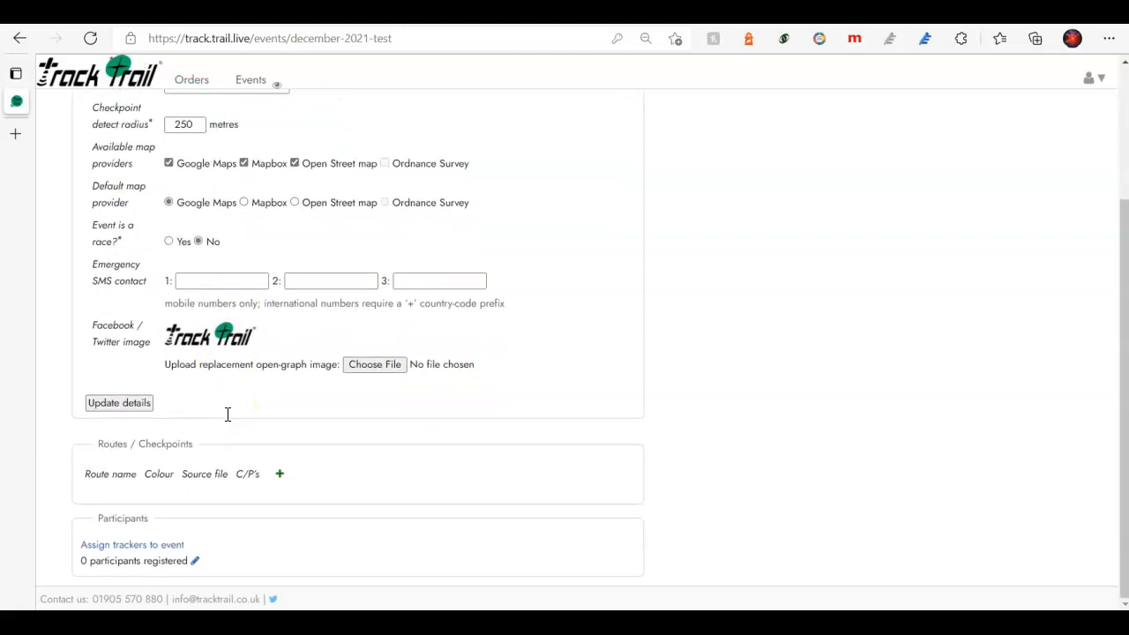
# Add a route to the event by uploading the White Horse 50 miles GPX file from the Desktop, and save it
pyautogui.click(279, 475)
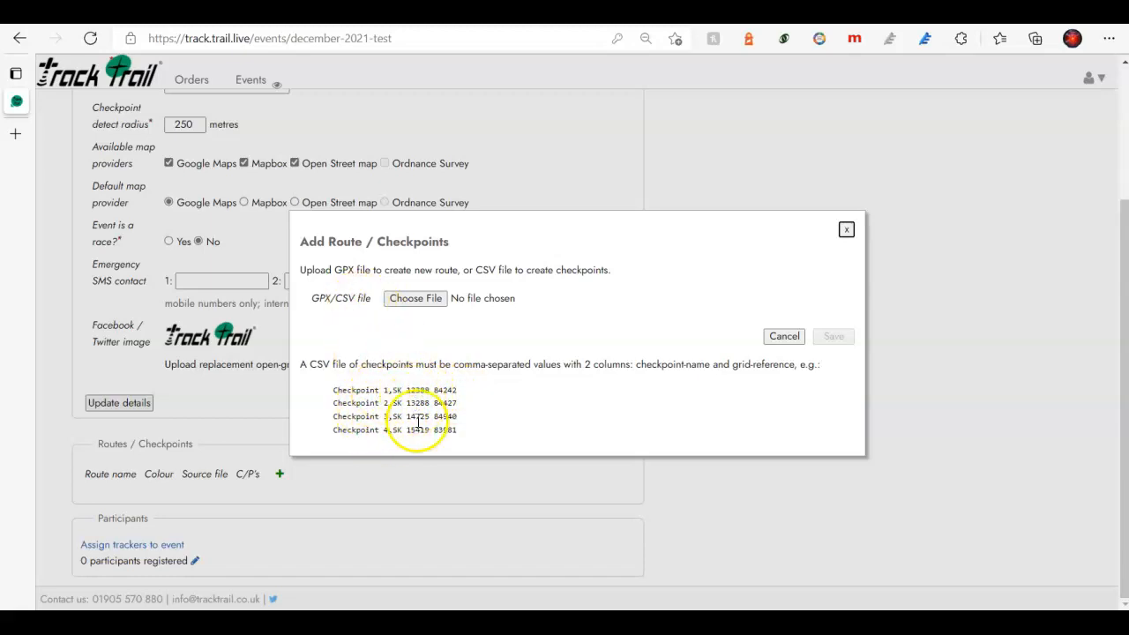
pyautogui.click(420, 304)
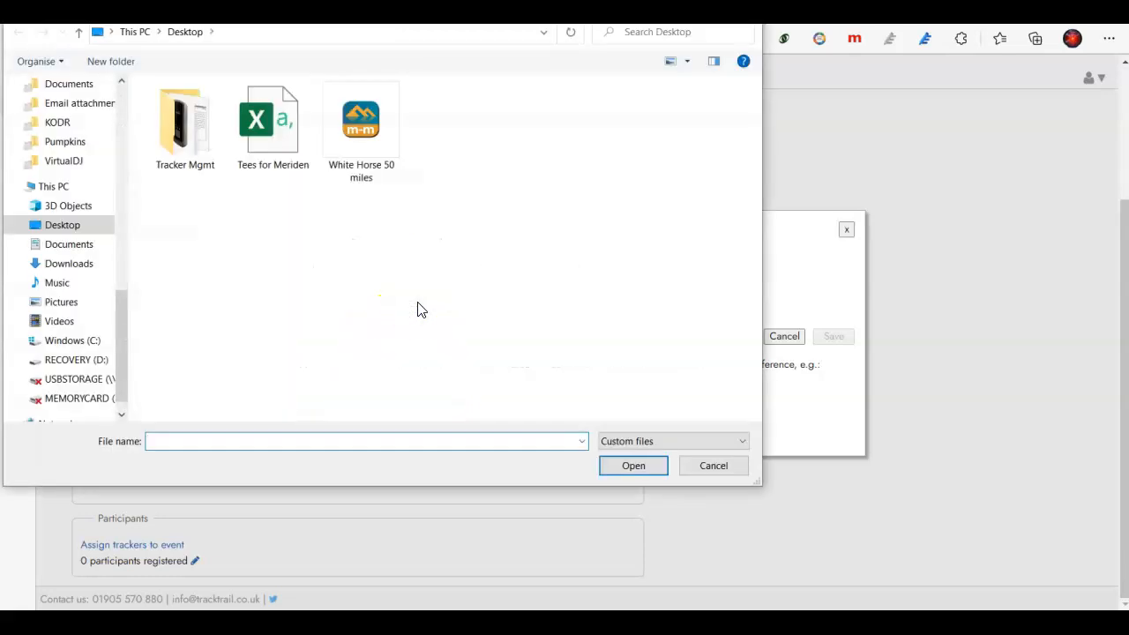
pyautogui.click(361, 141)
pyautogui.click(631, 466)
pyautogui.click(831, 336)
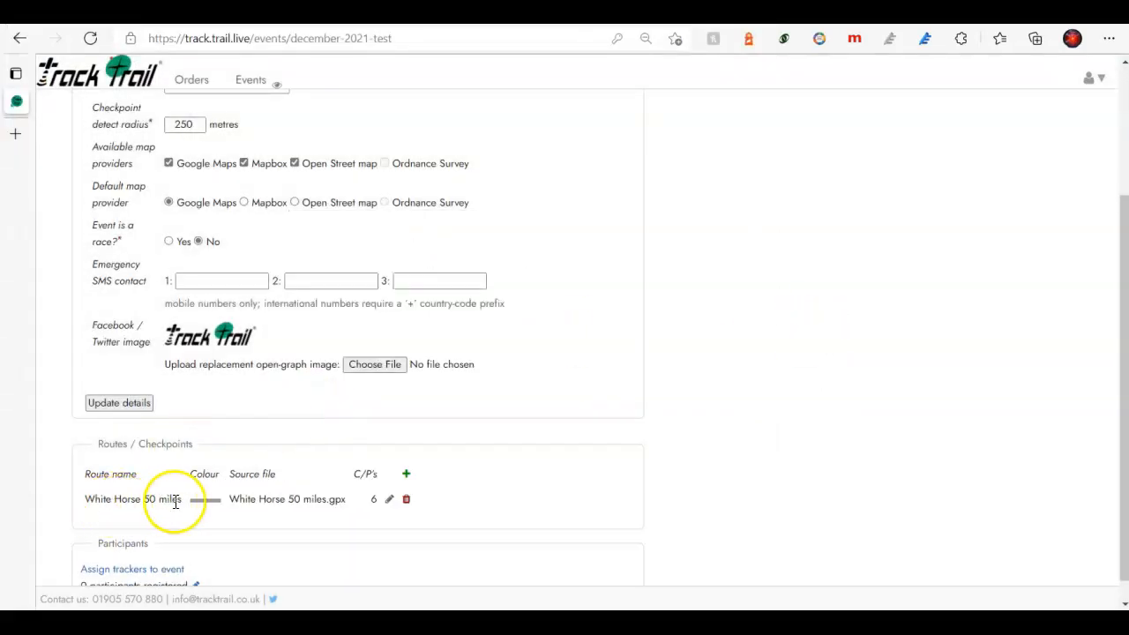
# Change the colour of the White Horse 50 miles route to red and save the route update
pyautogui.click(391, 501)
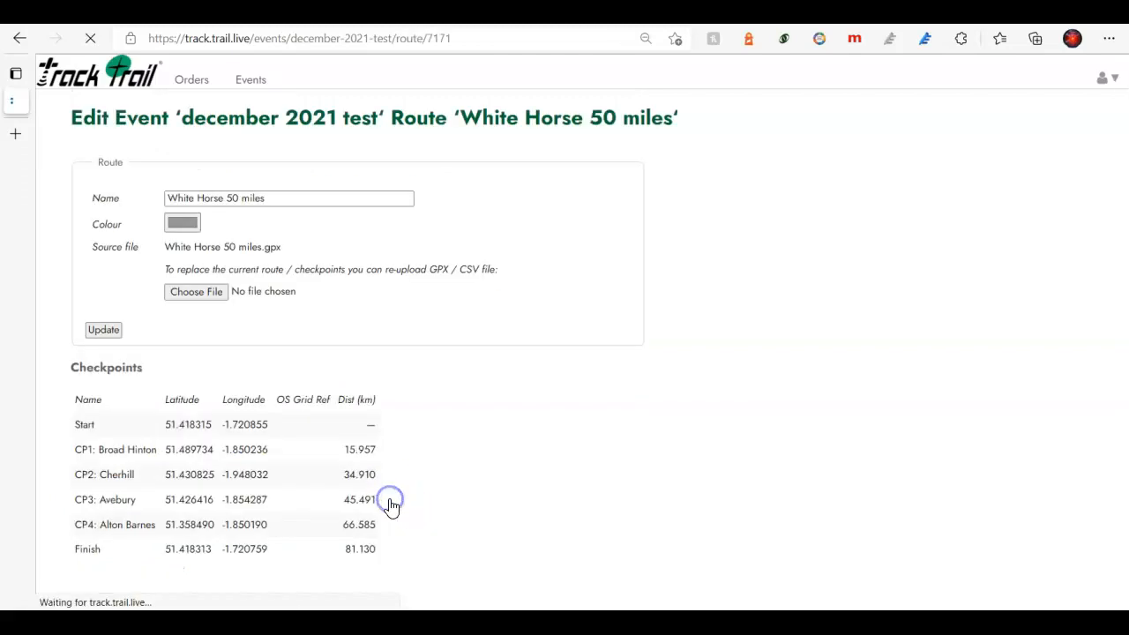
pyautogui.click(182, 225)
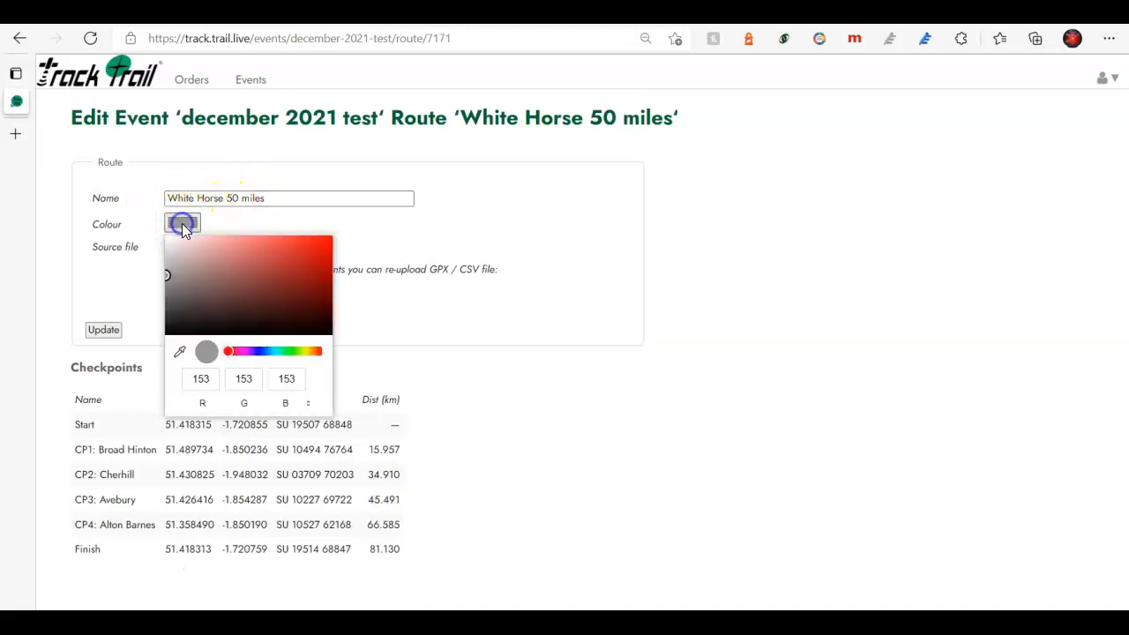
pyautogui.click(323, 250)
pyautogui.click(114, 291)
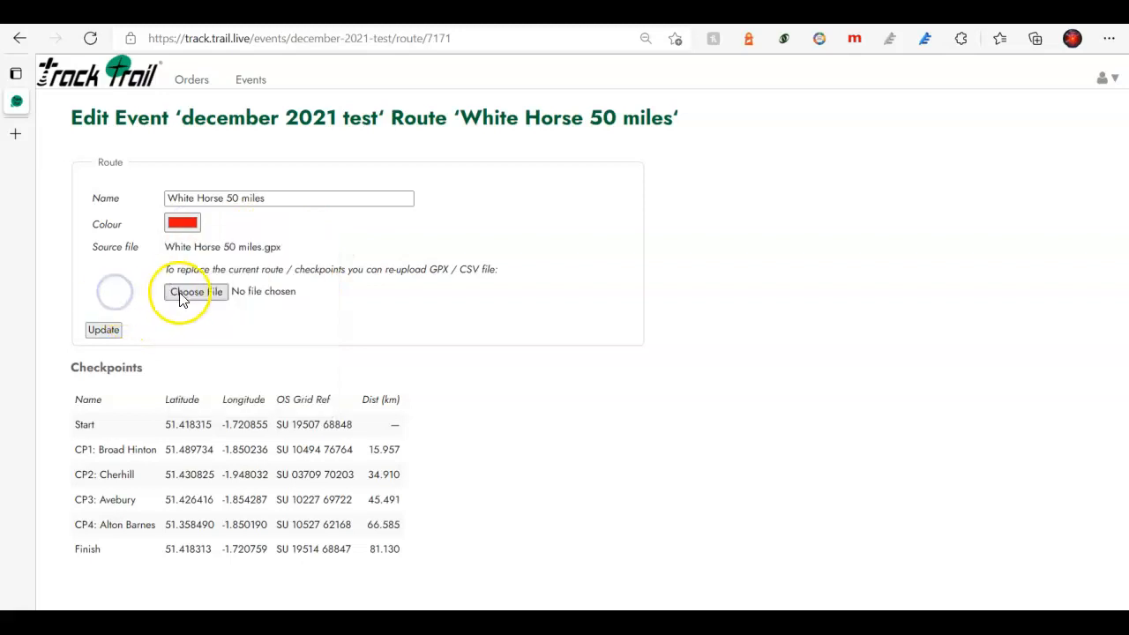
pyautogui.click(106, 329)
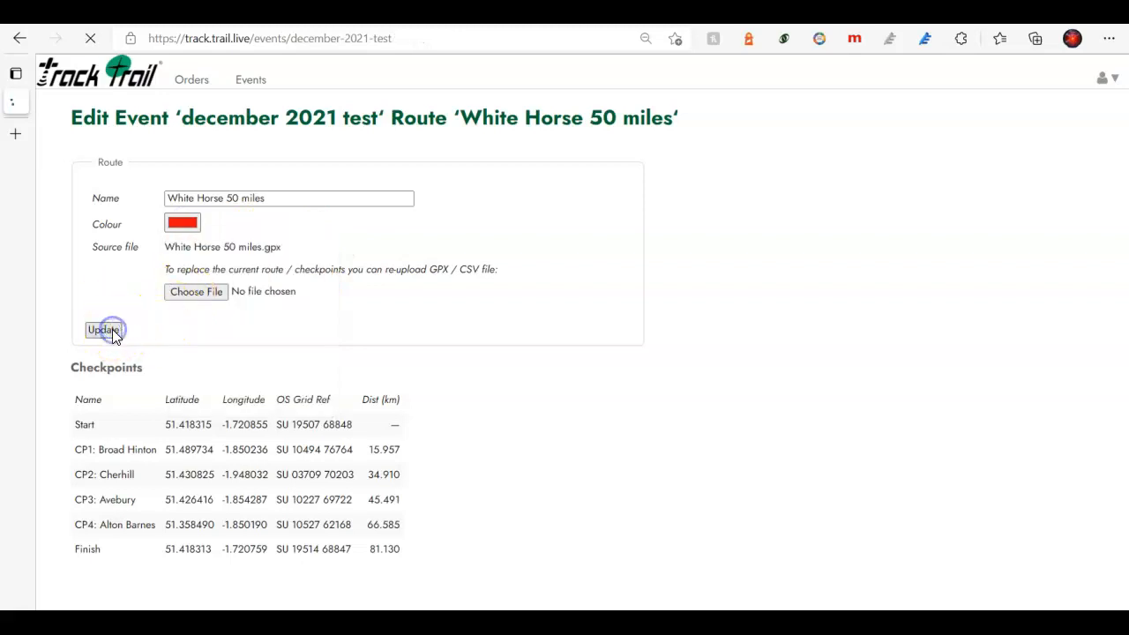
pyautogui.scroll(-2, 209, 353)
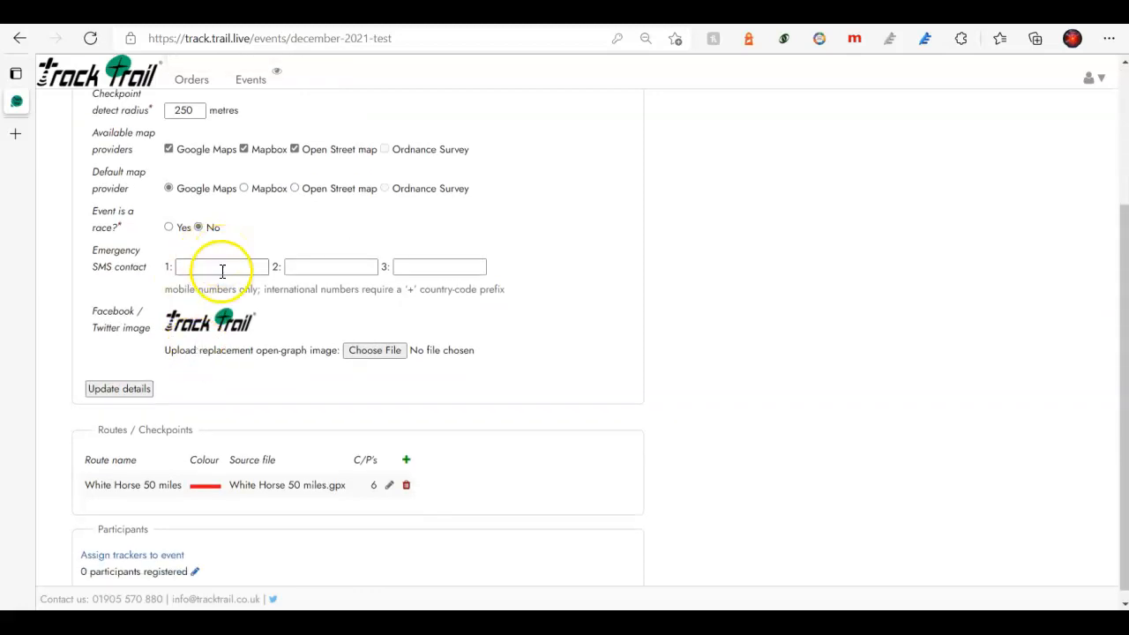
pyautogui.scroll(-1, 220, 373)
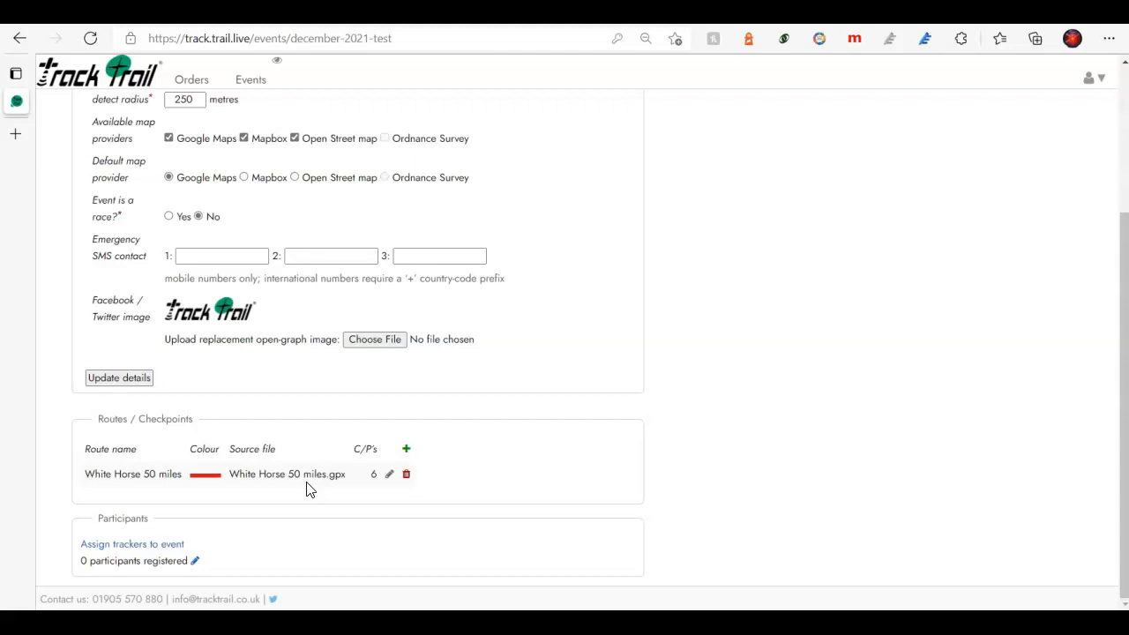
# View the december 2021 test event map from the events list, examine the route's checkpoints, and return to the list
pyautogui.click(21, 39)
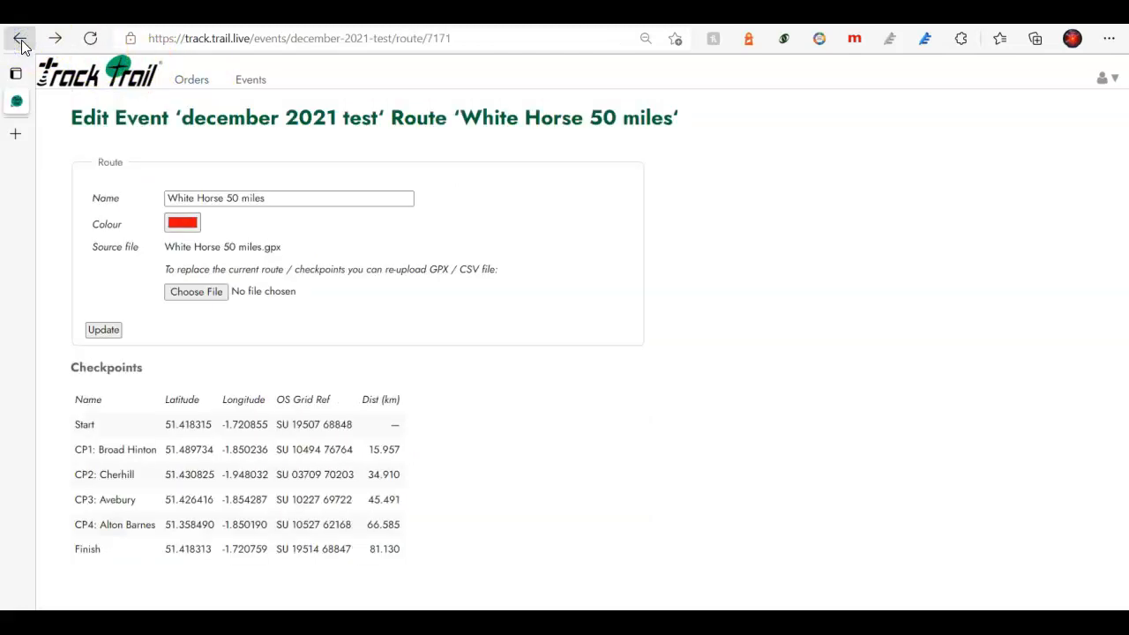
pyautogui.click(252, 80)
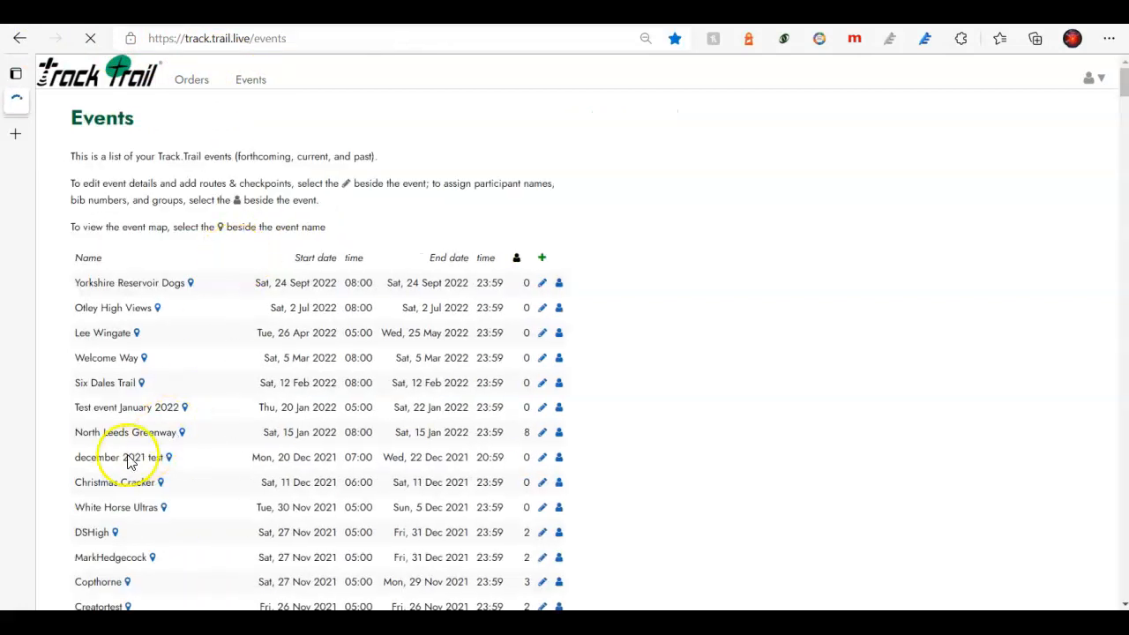
pyautogui.click(168, 459)
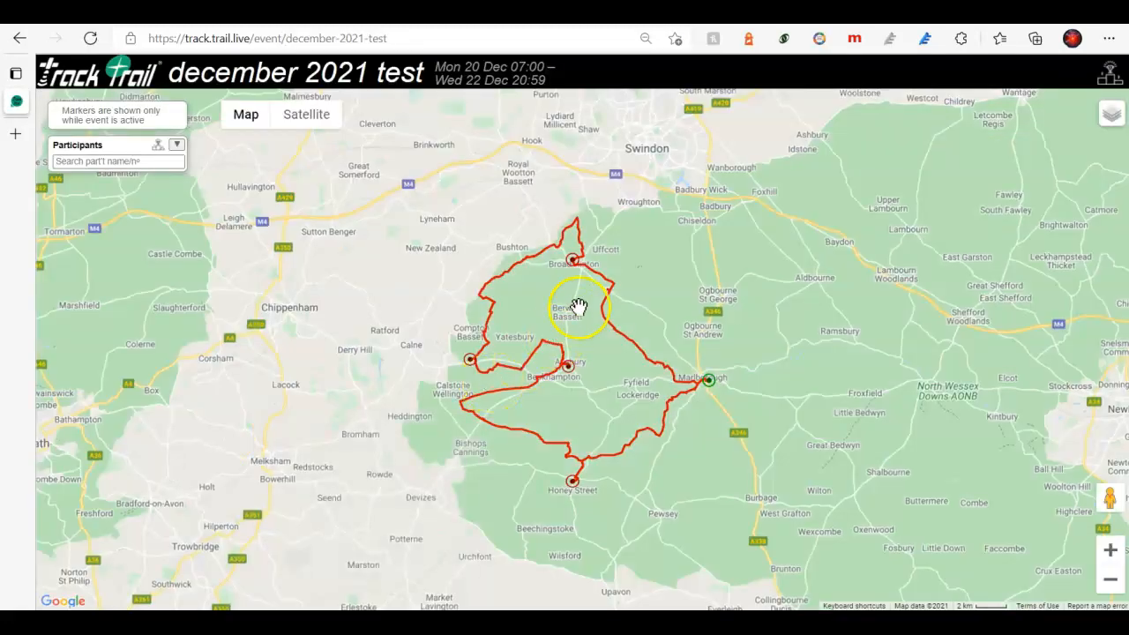
pyautogui.moveTo(578, 272)
pyautogui.moveTo(471, 369)
pyautogui.moveTo(569, 370)
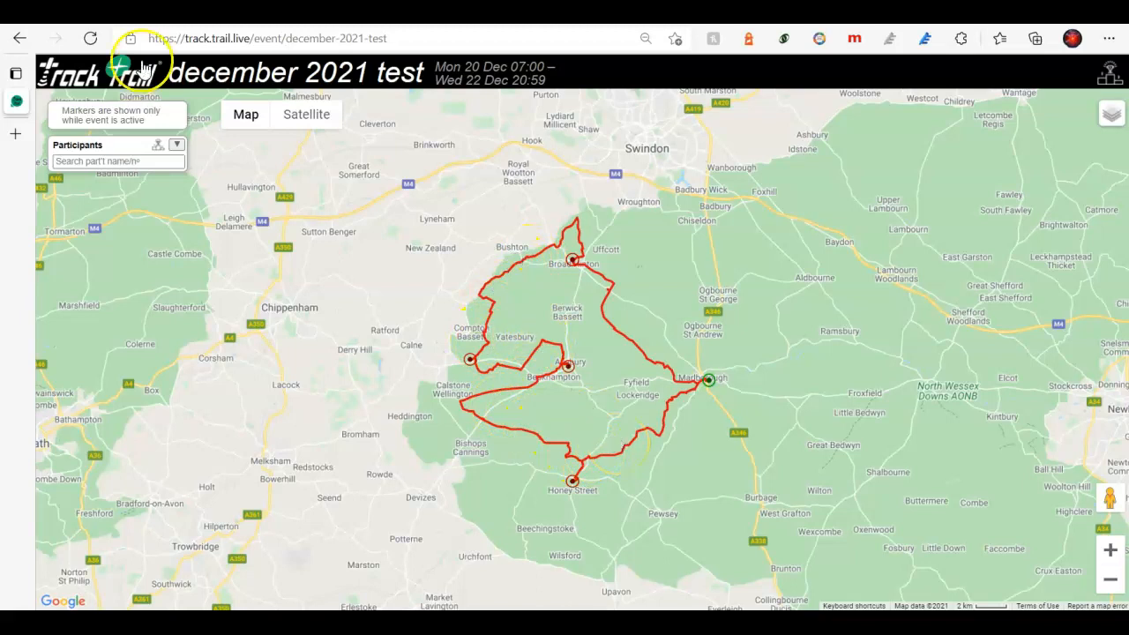
pyautogui.click(19, 40)
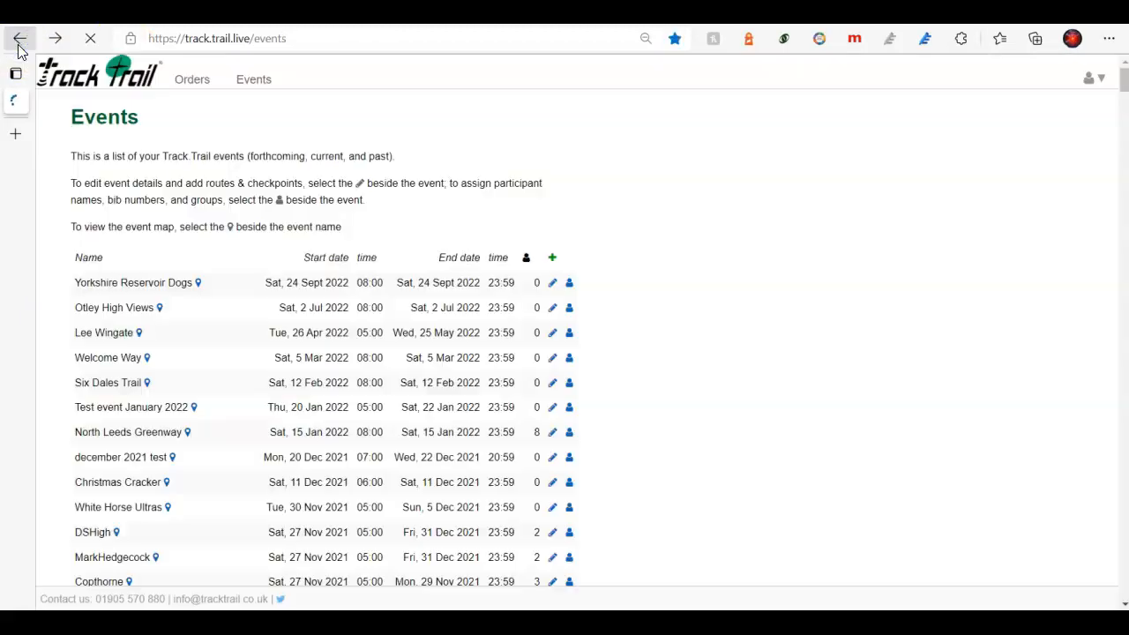
# Review the forthcoming orders and their dispatch status, and go back to the events list
pyautogui.click(199, 85)
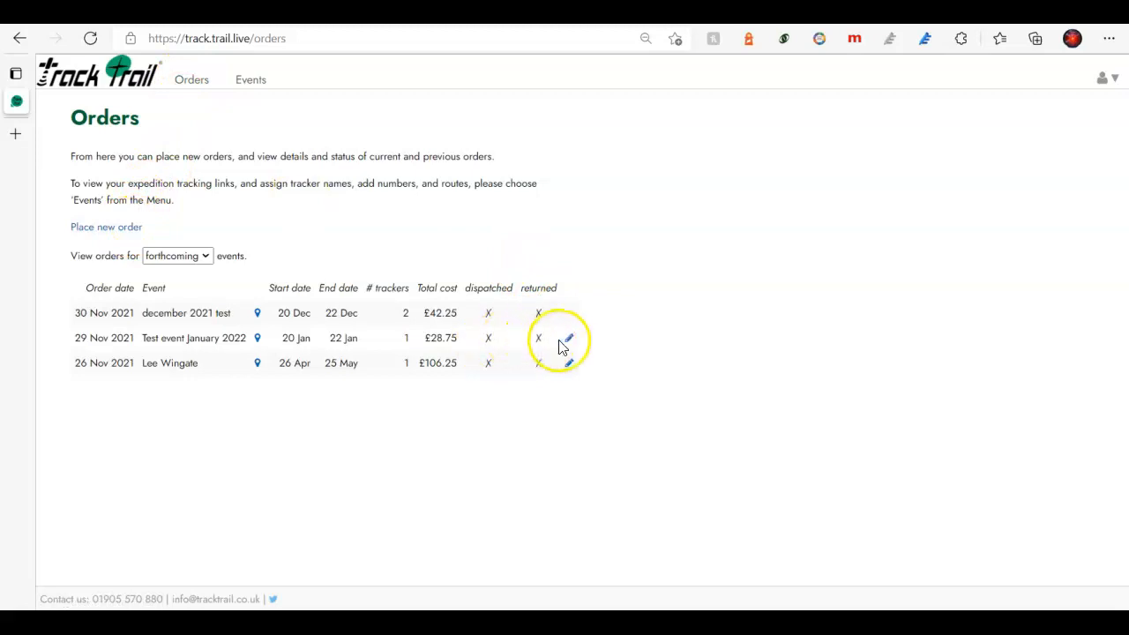
pyautogui.click(251, 81)
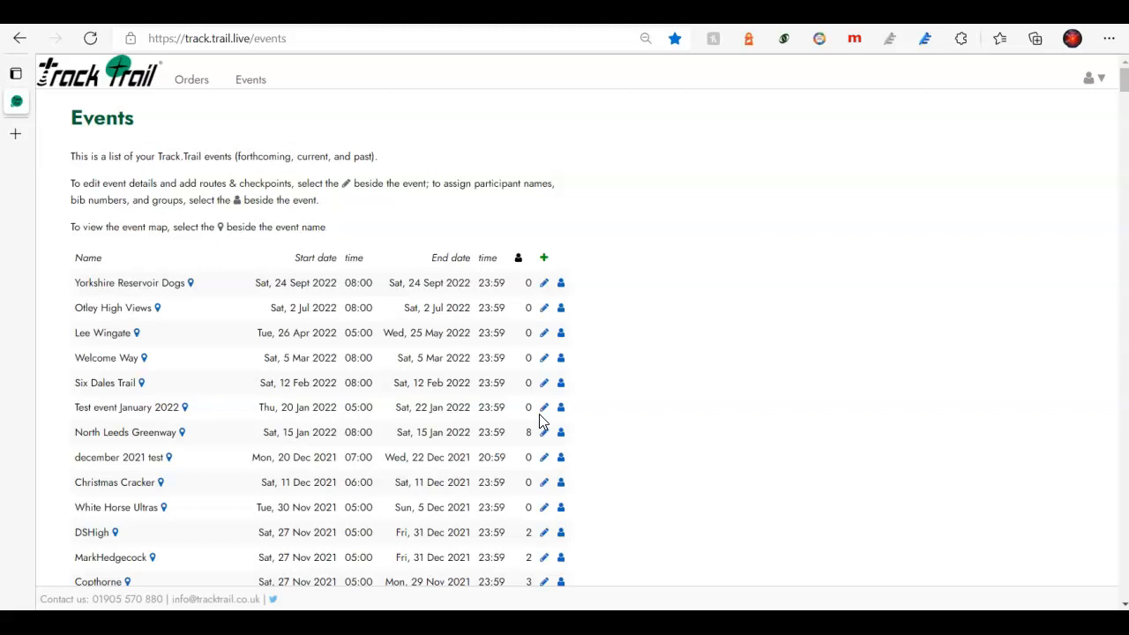
pyautogui.click(308, 216)
pyautogui.click(128, 427)
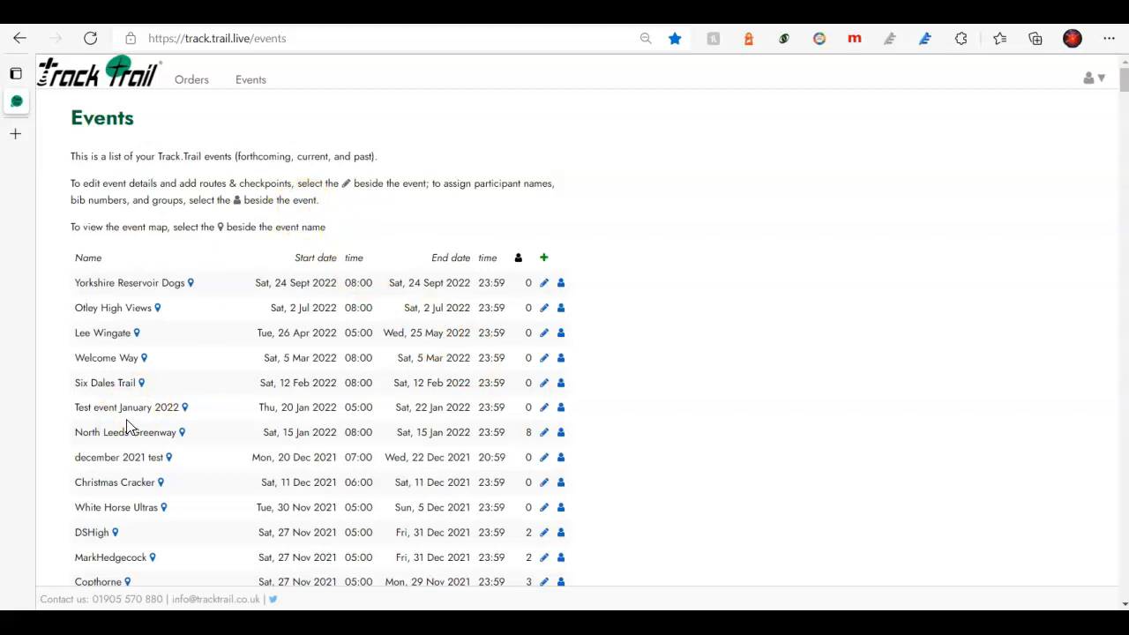